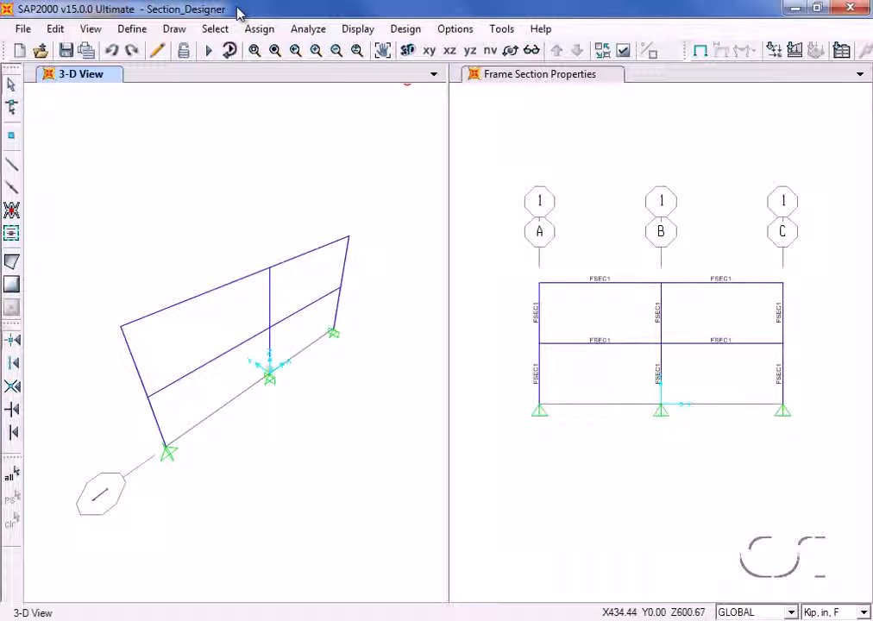
Add a new frame section property of type Other using the Section Designer option.
{"action": "left_click", "coordinate": [132, 29]}
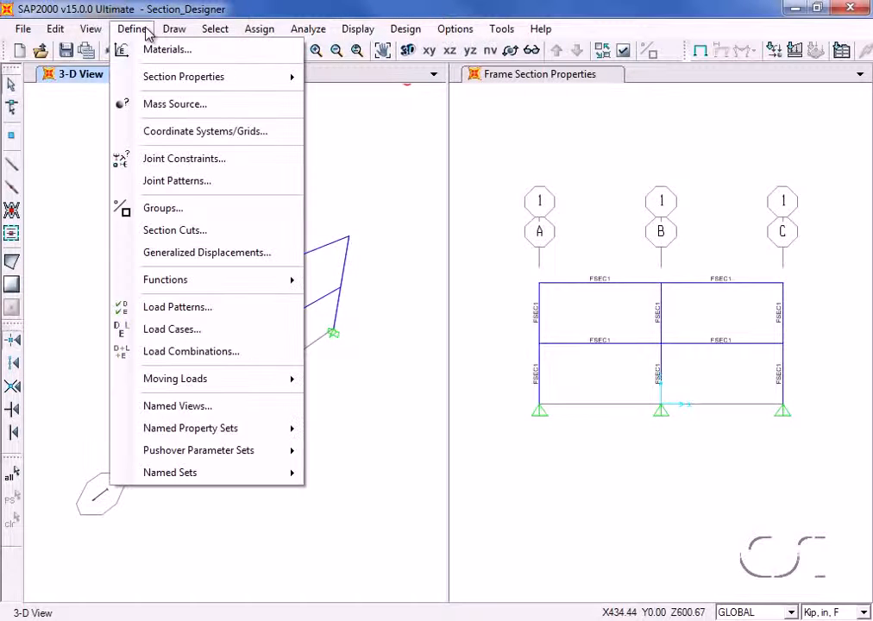
{"action": "mouse_move", "coordinate": [125, 75]}
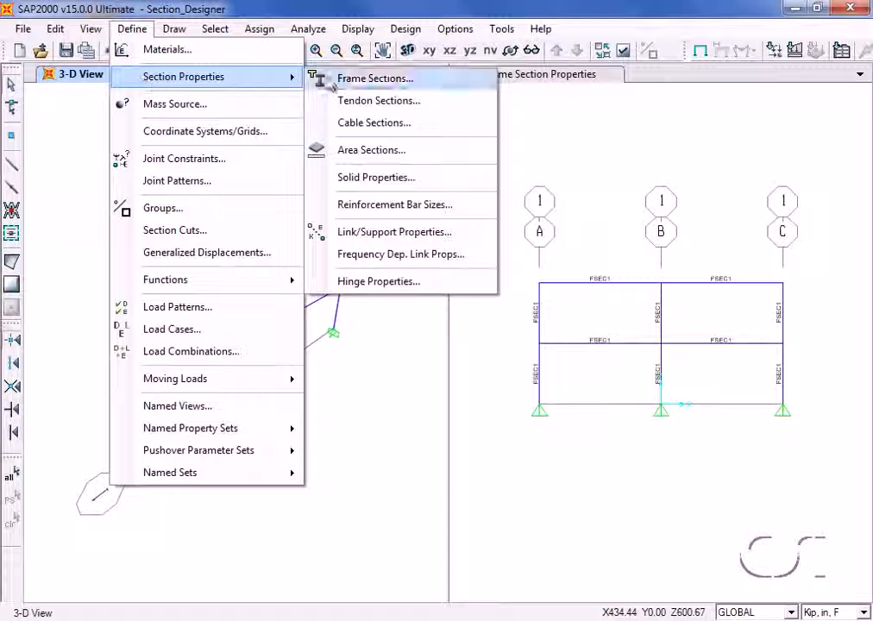
{"action": "left_click", "coordinate": [412, 80]}
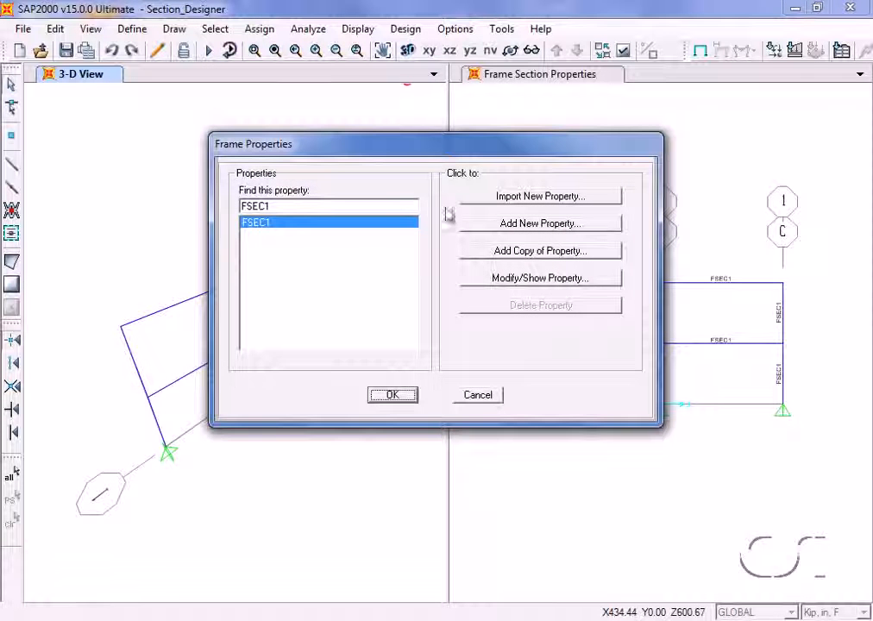
{"action": "left_click", "coordinate": [542, 224]}
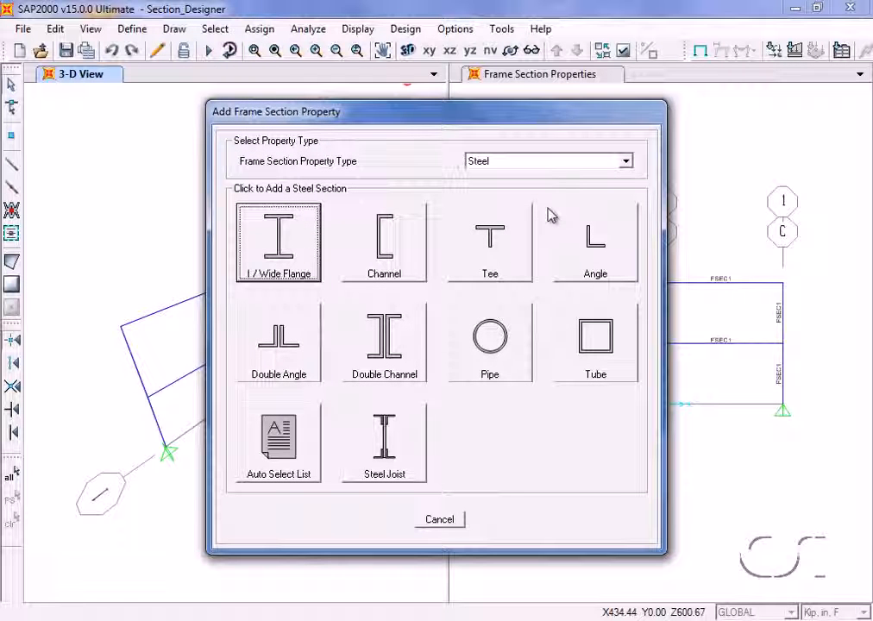
{"action": "left_click", "coordinate": [562, 167]}
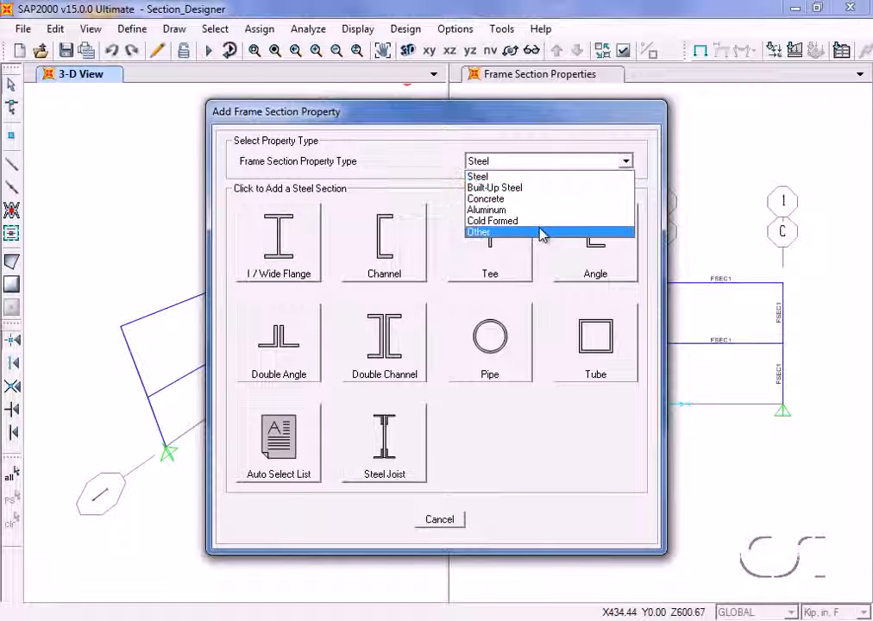
{"action": "left_click", "coordinate": [504, 234]}
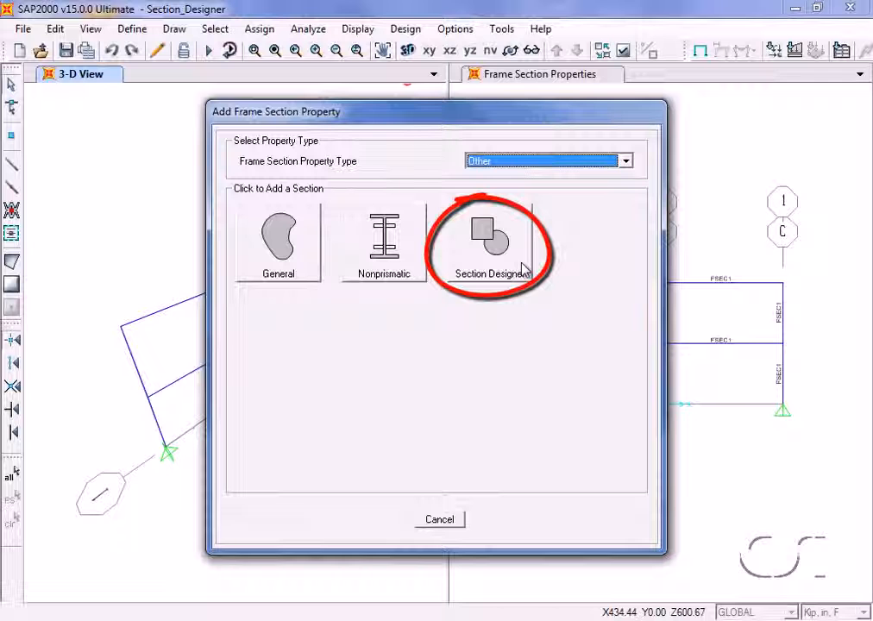
{"action": "left_click", "coordinate": [523, 261]}
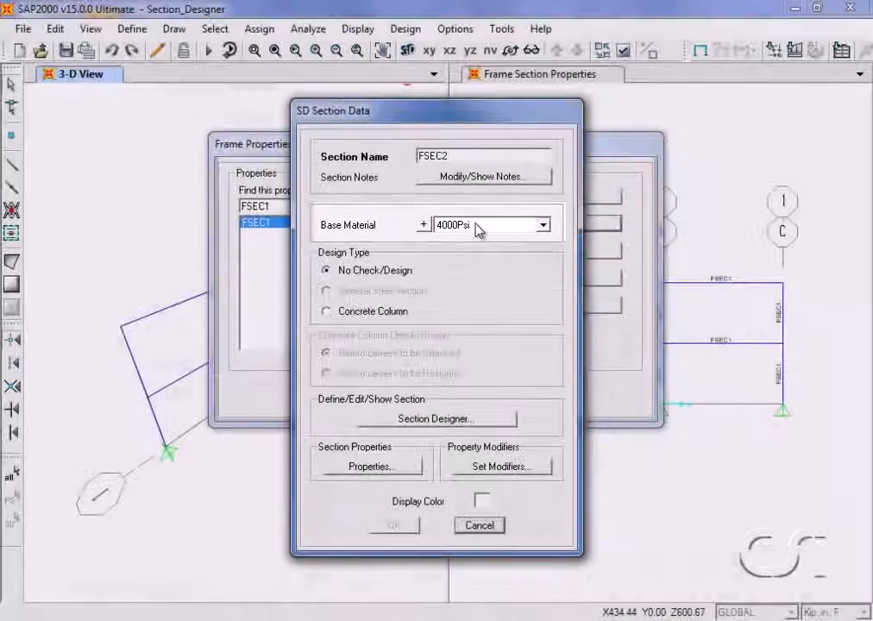
Set base material 4000Psi and design type Concrete Column with Reinforcement to be Checked, and open the section for drawing in Section Designer.
{"action": "left_click", "coordinate": [477, 226]}
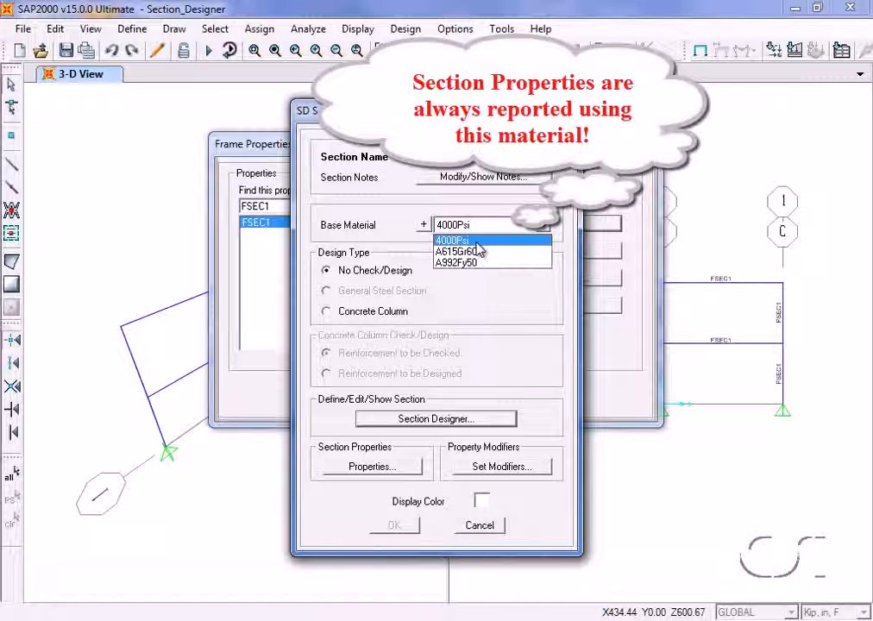
{"action": "left_click", "coordinate": [476, 242]}
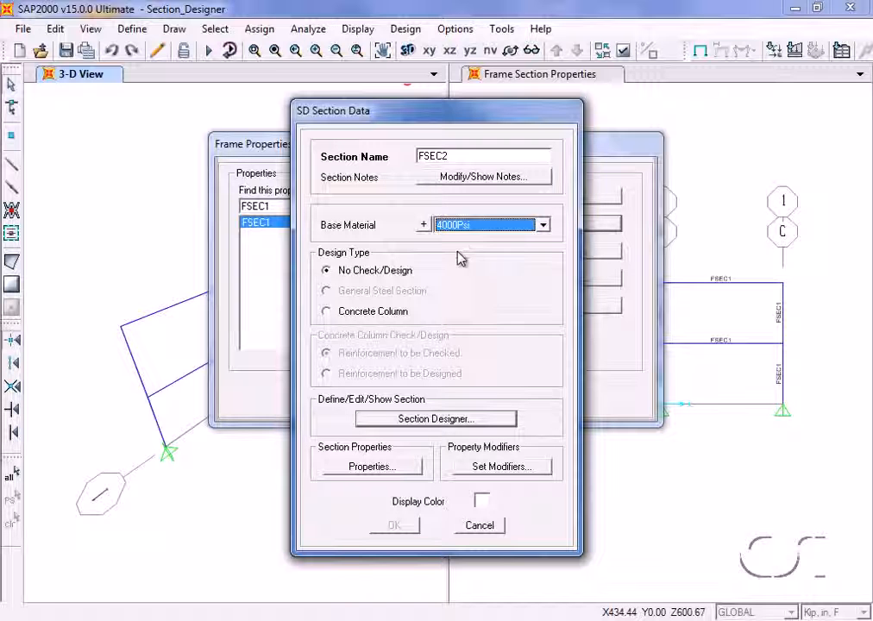
{"action": "left_click", "coordinate": [334, 314]}
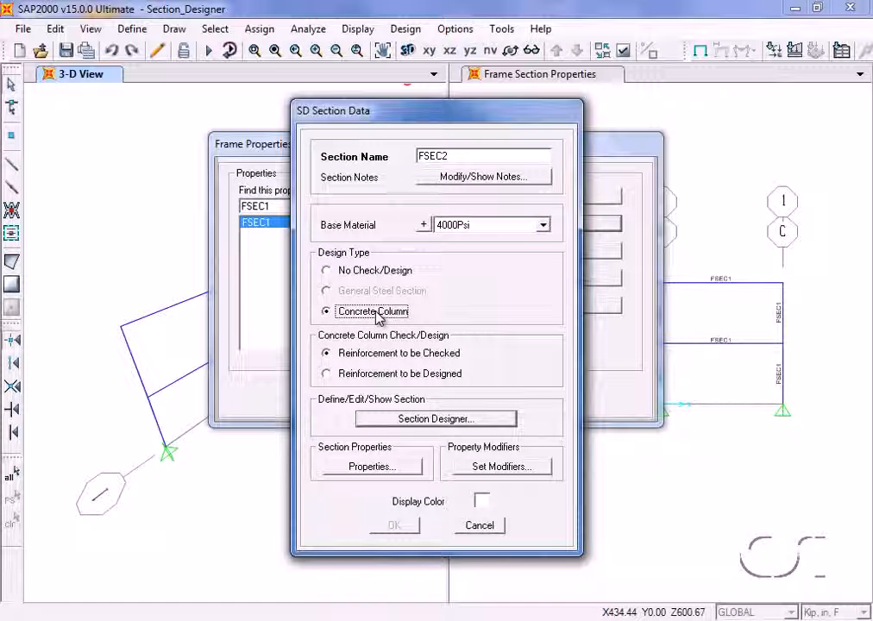
{"action": "left_click", "coordinate": [338, 374]}
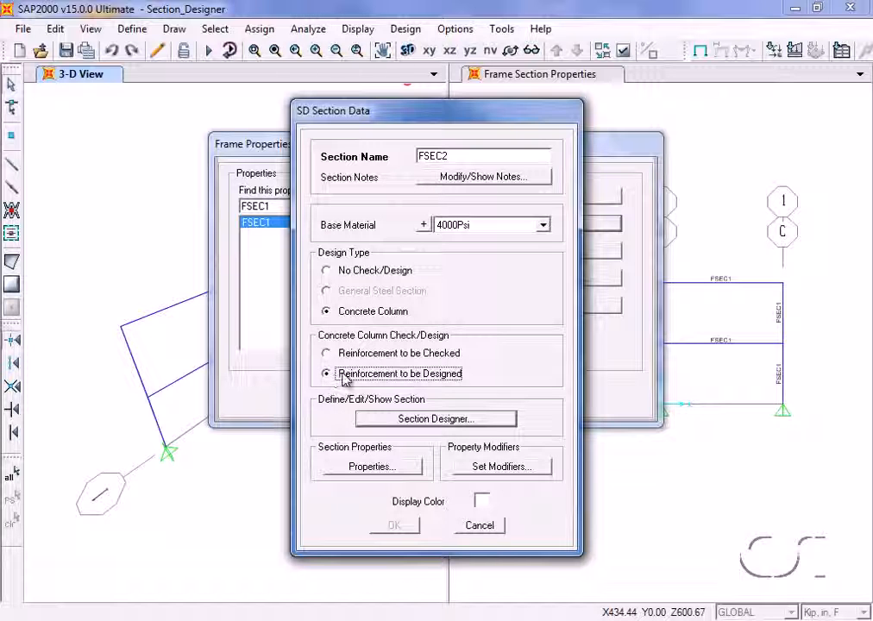
{"action": "left_click", "coordinate": [327, 353]}
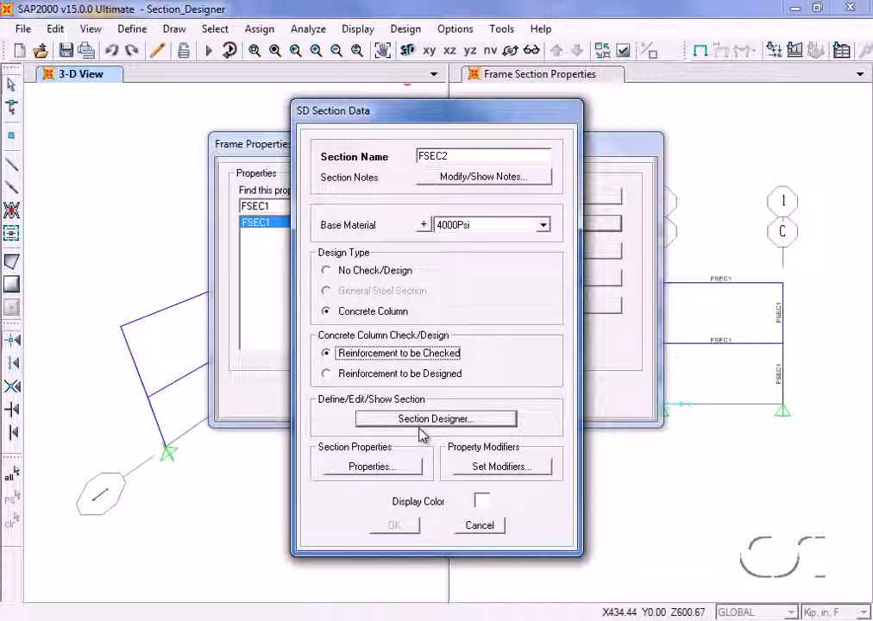
{"action": "left_click", "coordinate": [468, 420]}
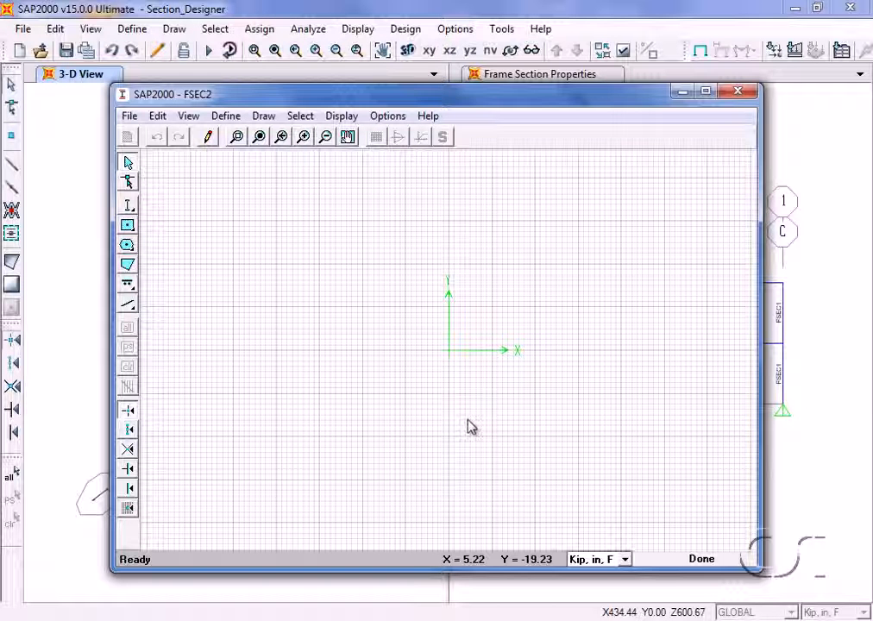
Draw a structural steel channel shape centred at the origin of the section.
{"action": "left_click", "coordinate": [129, 207]}
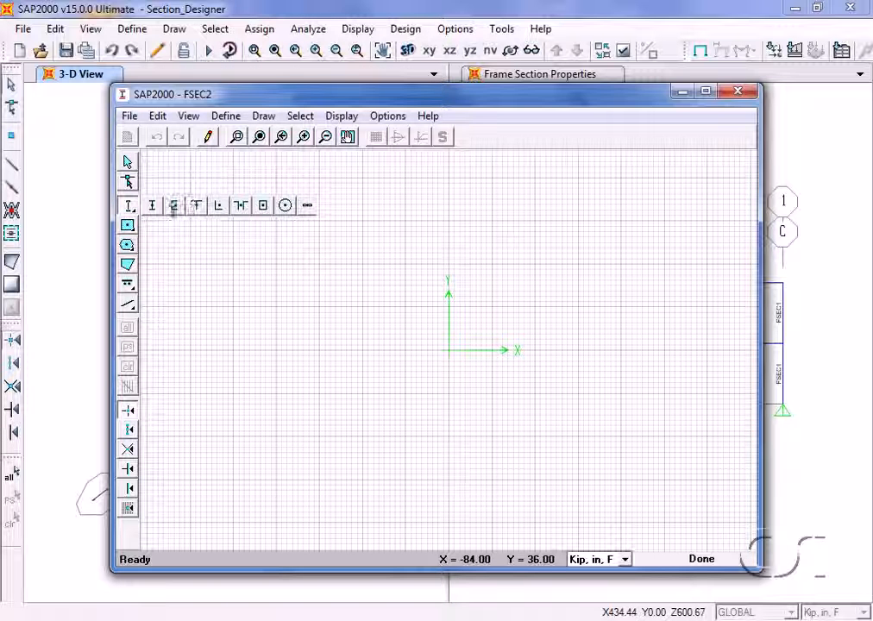
{"action": "left_click", "coordinate": [173, 207]}
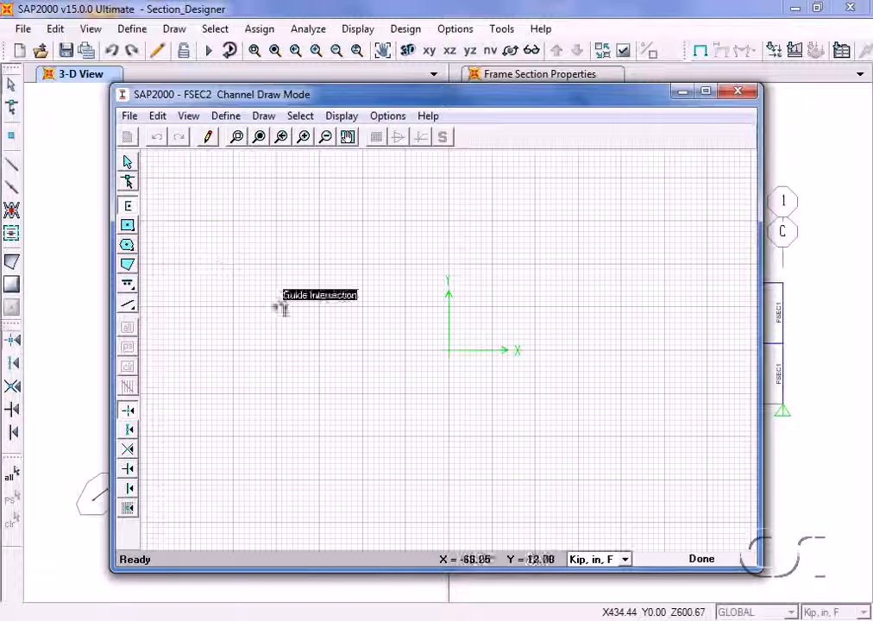
{"action": "left_click", "coordinate": [446, 352]}
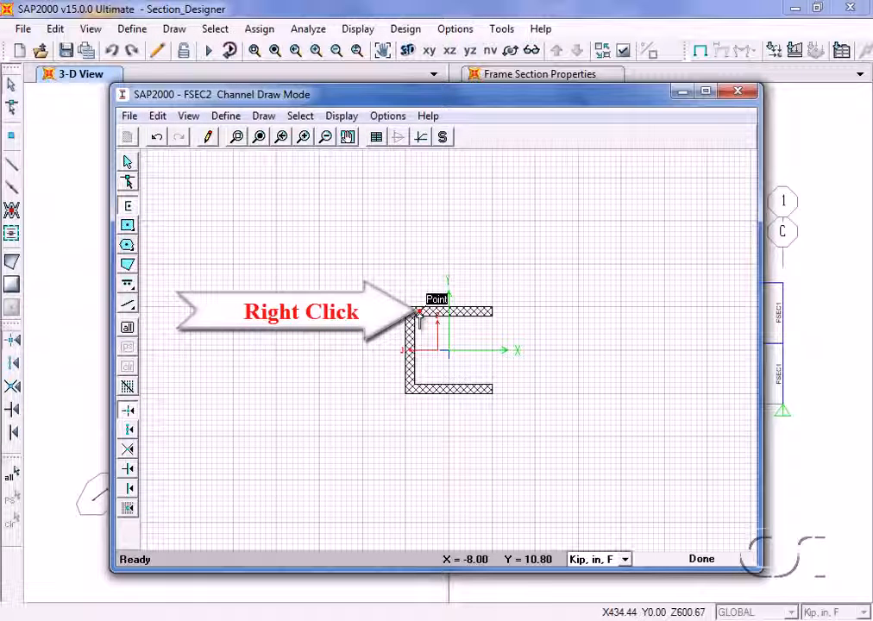
Assign material A992Fy50 to the channel in its shape properties.
{"action": "right_click", "coordinate": [418, 321]}
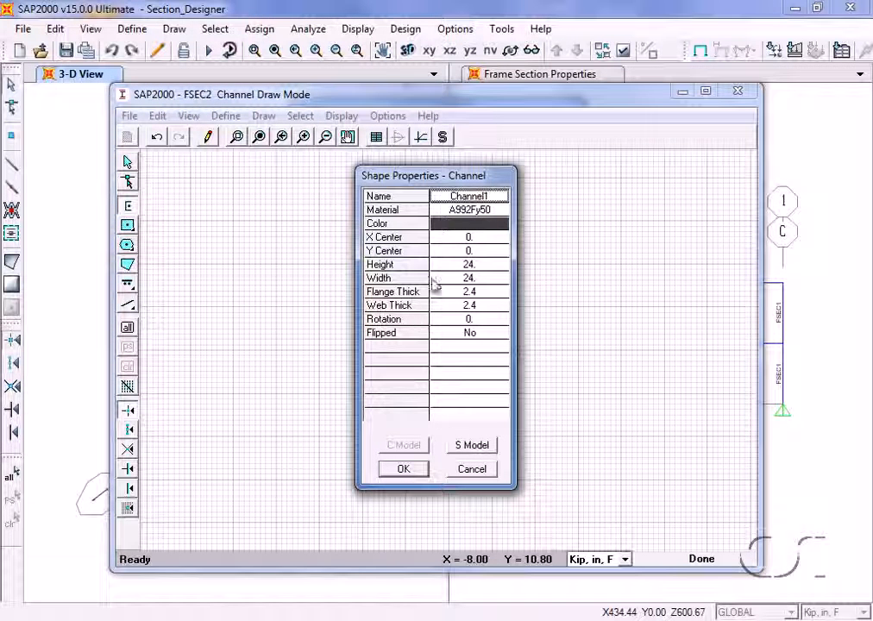
{"action": "left_click", "coordinate": [468, 211]}
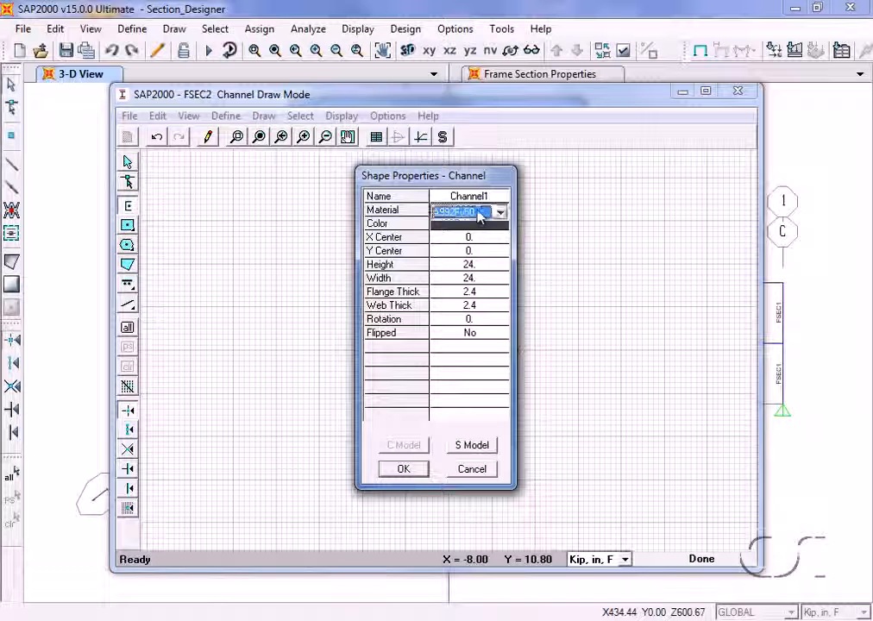
{"action": "left_click", "coordinate": [470, 211]}
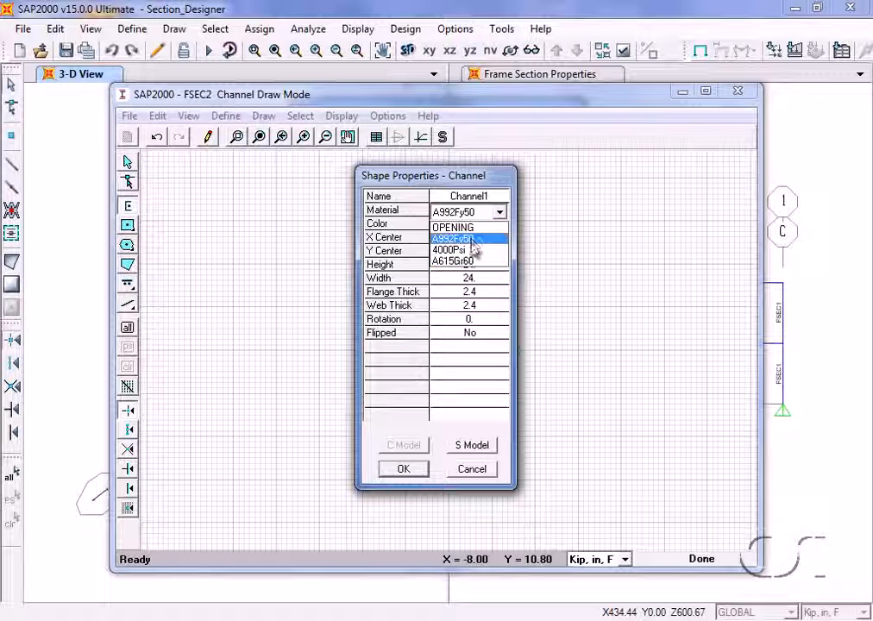
{"action": "left_click", "coordinate": [473, 239]}
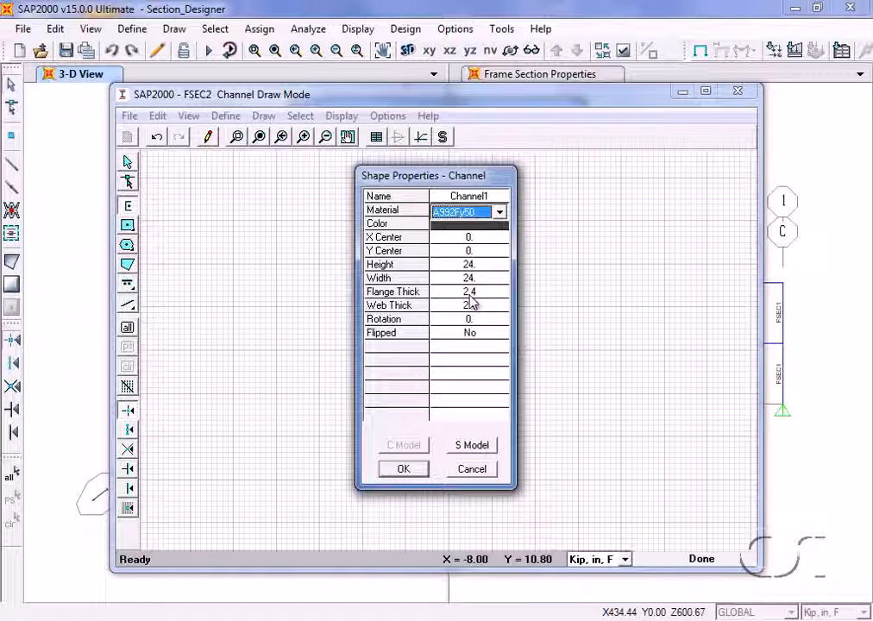
{"action": "left_click", "coordinate": [403, 469]}
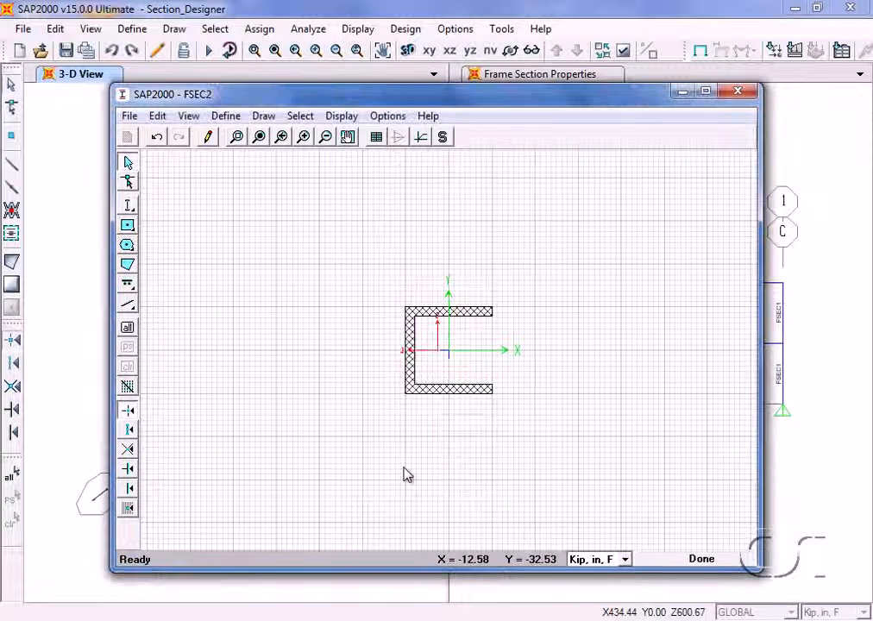
Draw a solid circle centred at X = -48, Y = 0, beside the channel.
{"action": "left_click", "coordinate": [127, 225]}
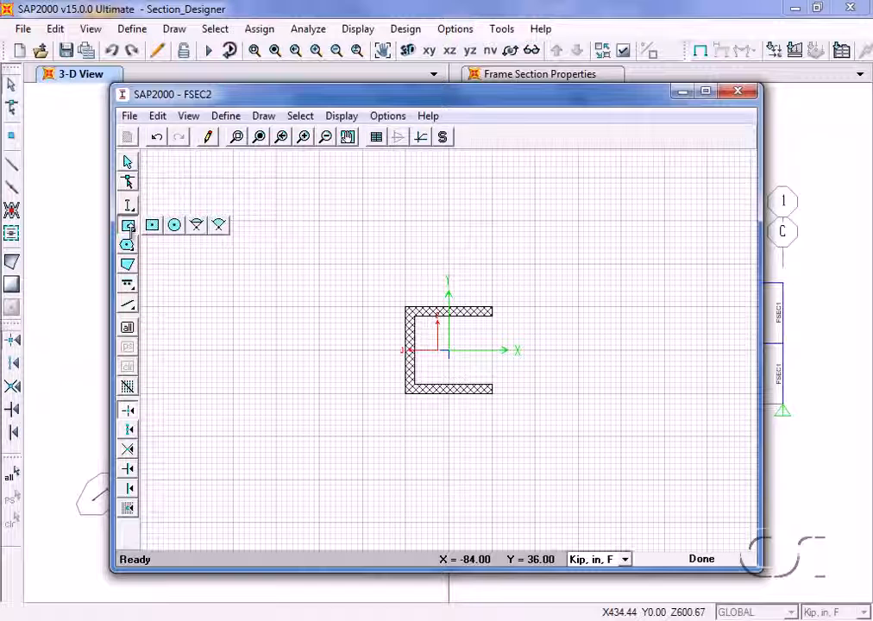
{"action": "left_click", "coordinate": [176, 226]}
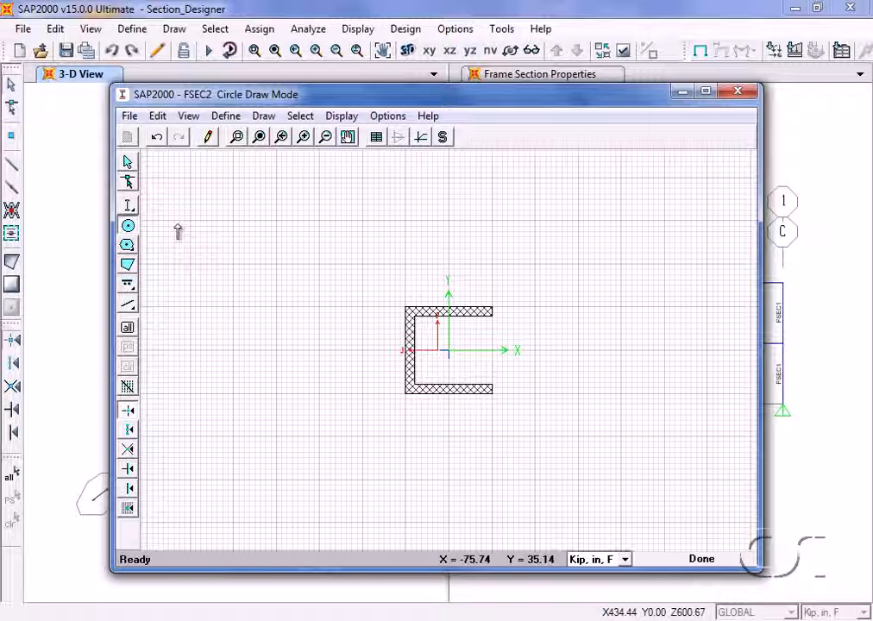
{"action": "left_click", "coordinate": [279, 349]}
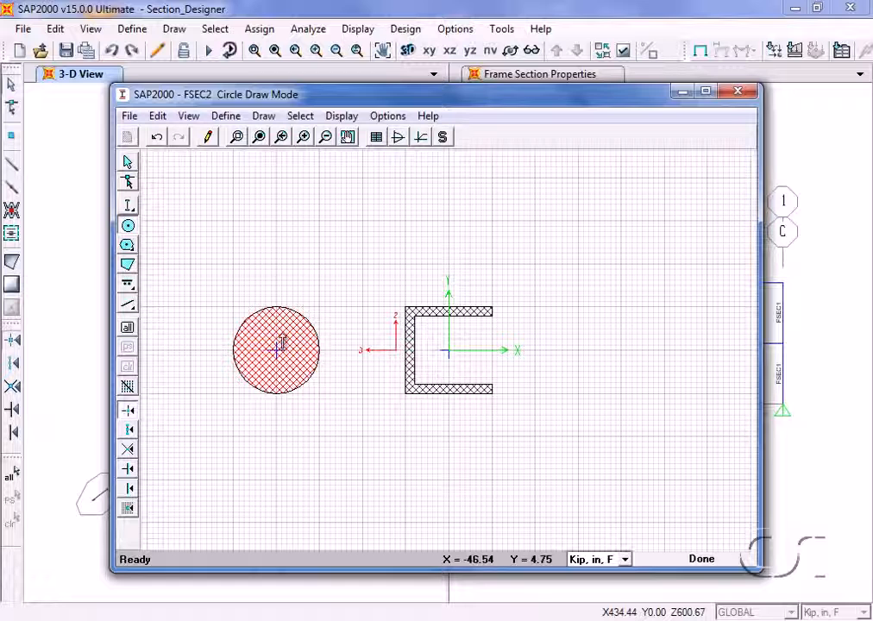
Set the solid circle's diameter to 36 in and turn its reinforcing on (Yes).
{"action": "right_click", "coordinate": [282, 344]}
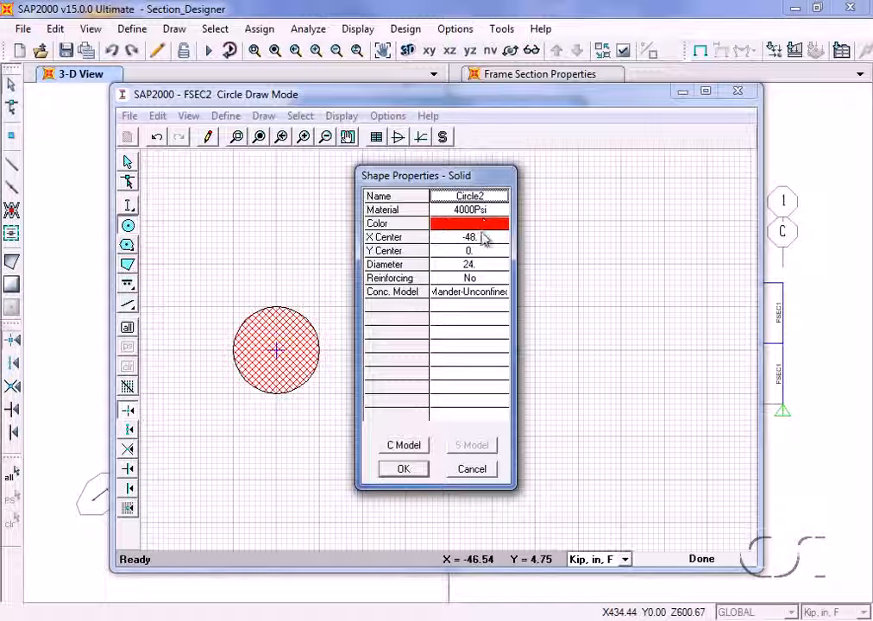
{"action": "left_click", "coordinate": [480, 266]}
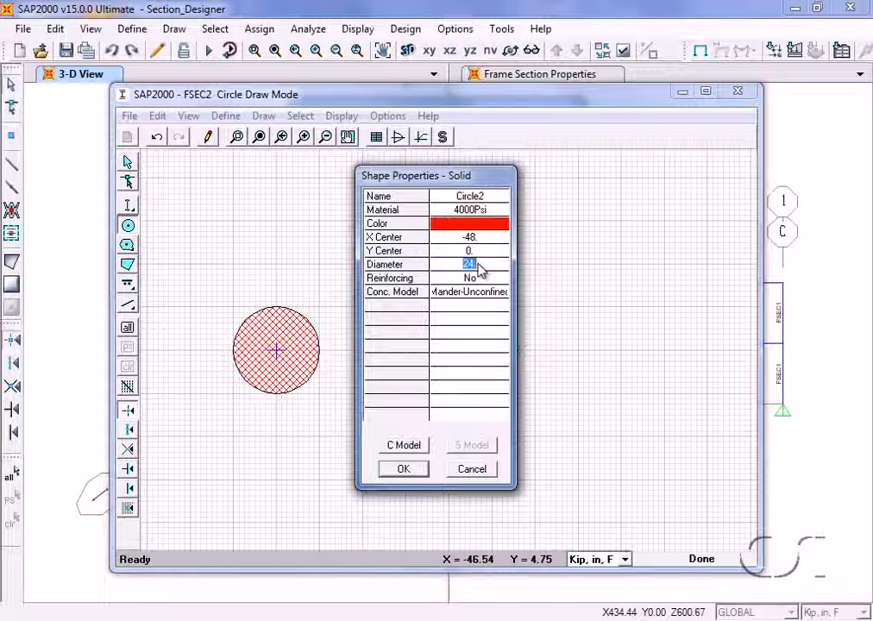
{"action": "type", "text": "36"}
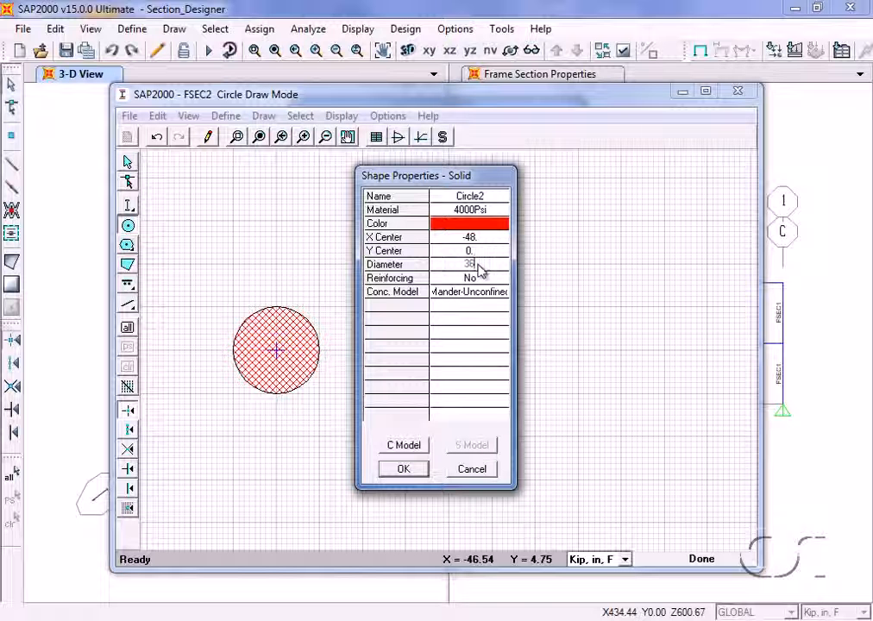
{"action": "left_click", "coordinate": [479, 281]}
{"action": "left_click", "coordinate": [481, 282]}
{"action": "left_click", "coordinate": [467, 296]}
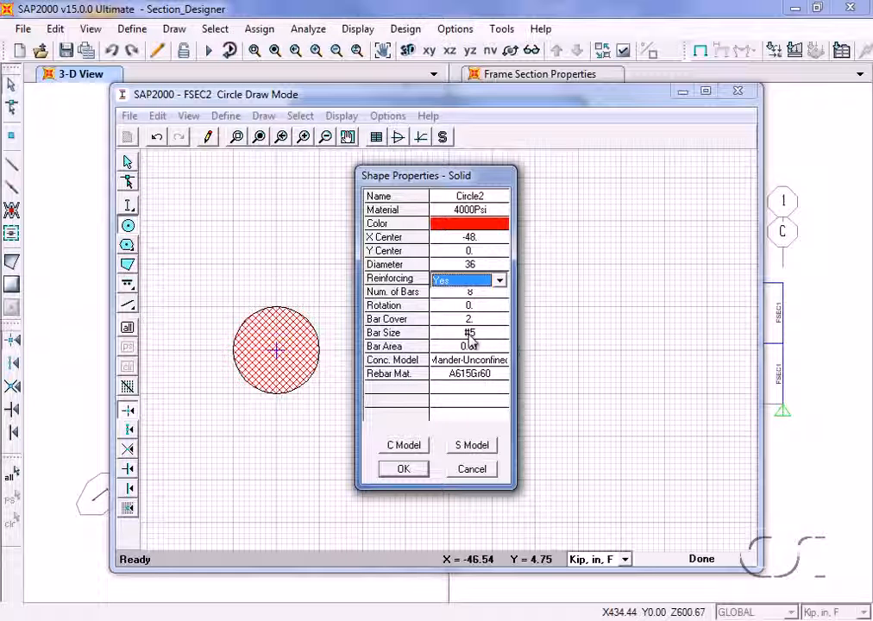
{"action": "left_click", "coordinate": [405, 469]}
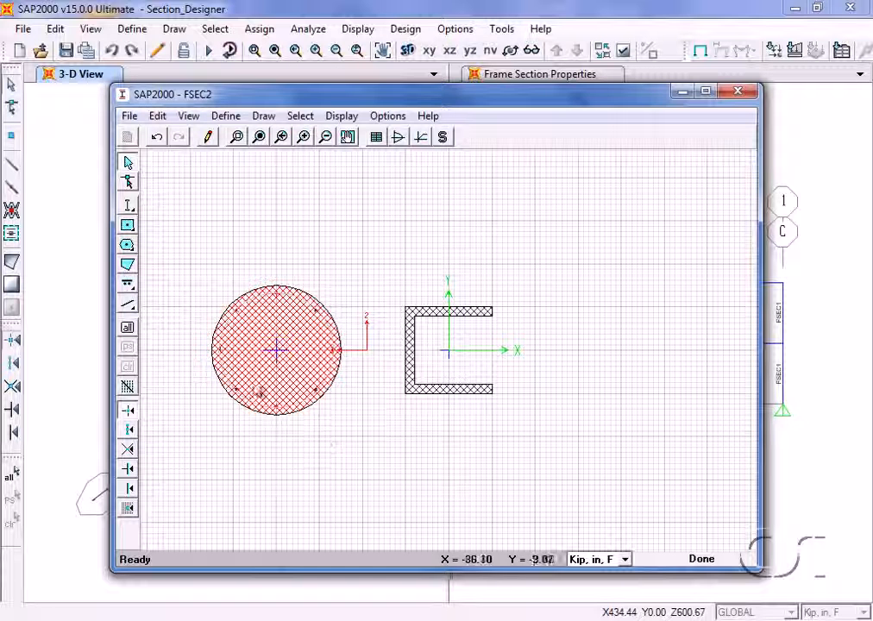
Draw a freehand five-sided polygon shape on the positive X side of the channel, mostly above the X axis.
{"action": "left_click", "coordinate": [128, 245]}
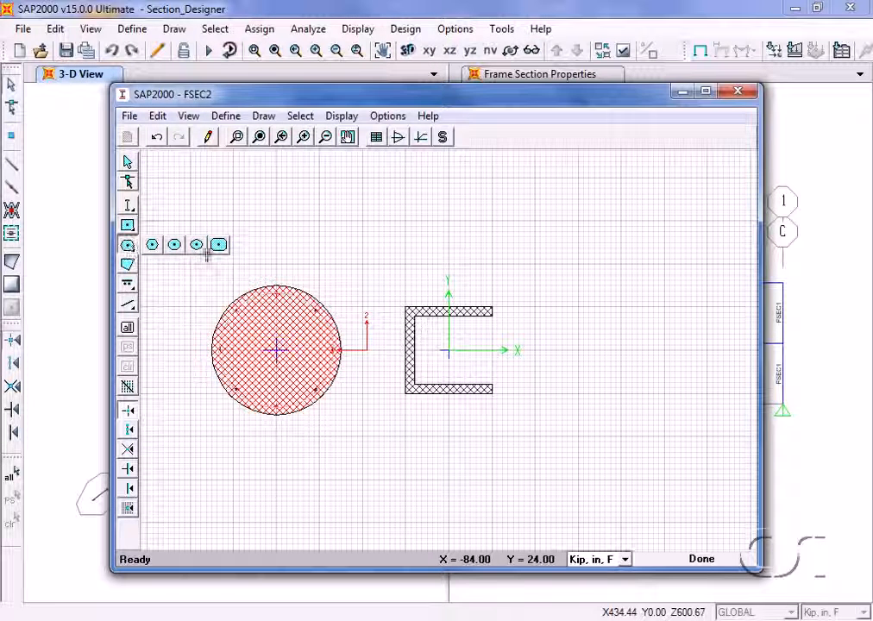
{"action": "left_click", "coordinate": [128, 266]}
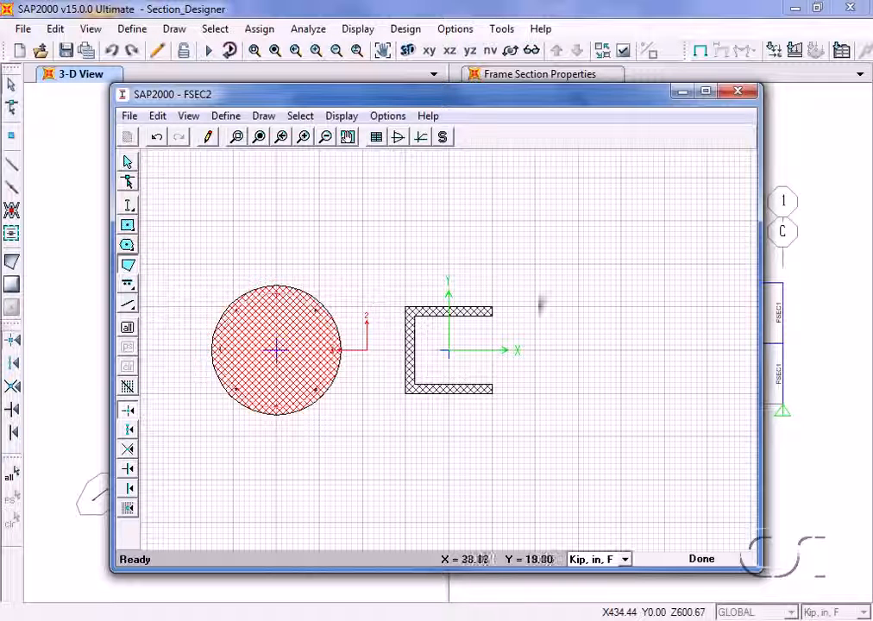
{"action": "left_click", "coordinate": [568, 283]}
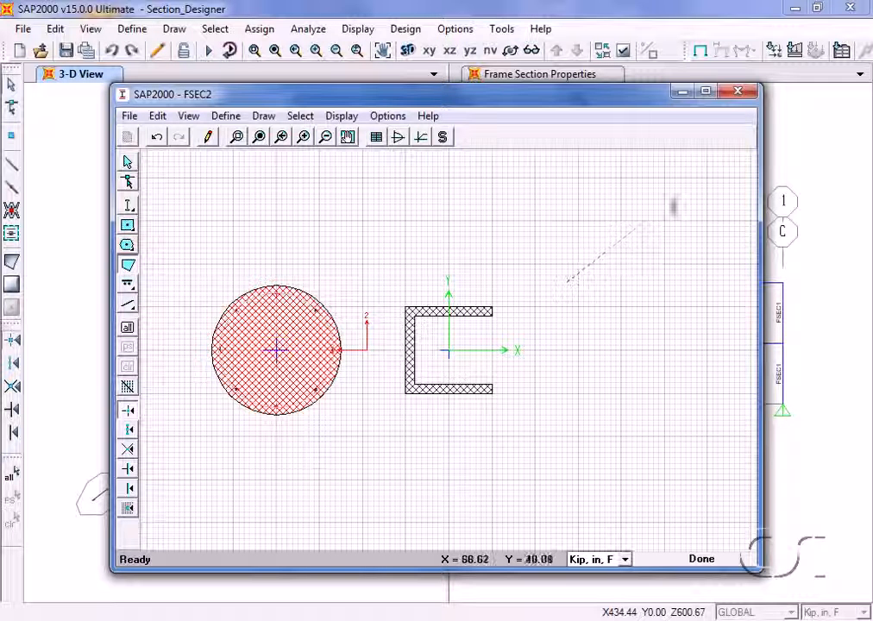
{"action": "left_click", "coordinate": [695, 183]}
{"action": "left_click", "coordinate": [717, 285]}
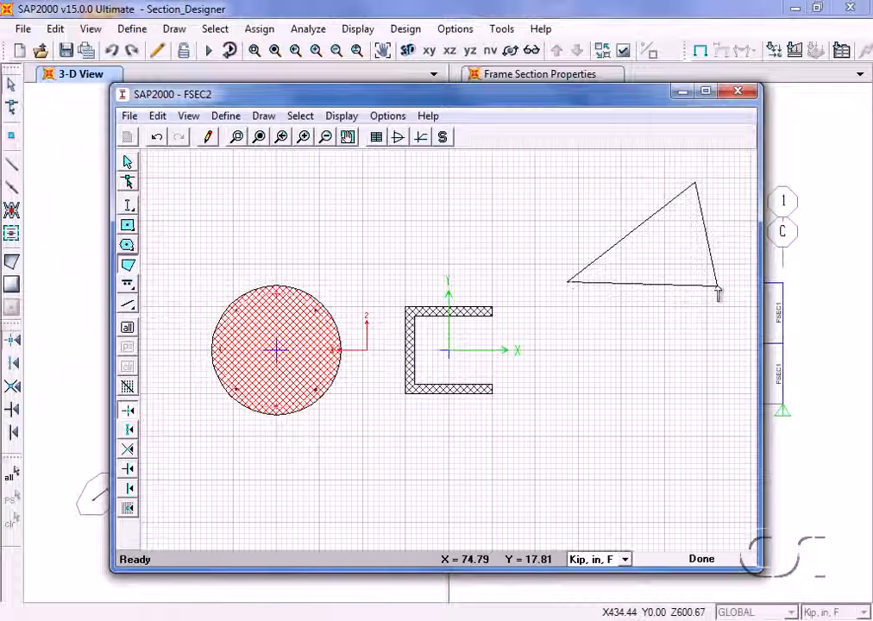
{"action": "left_click", "coordinate": [624, 379]}
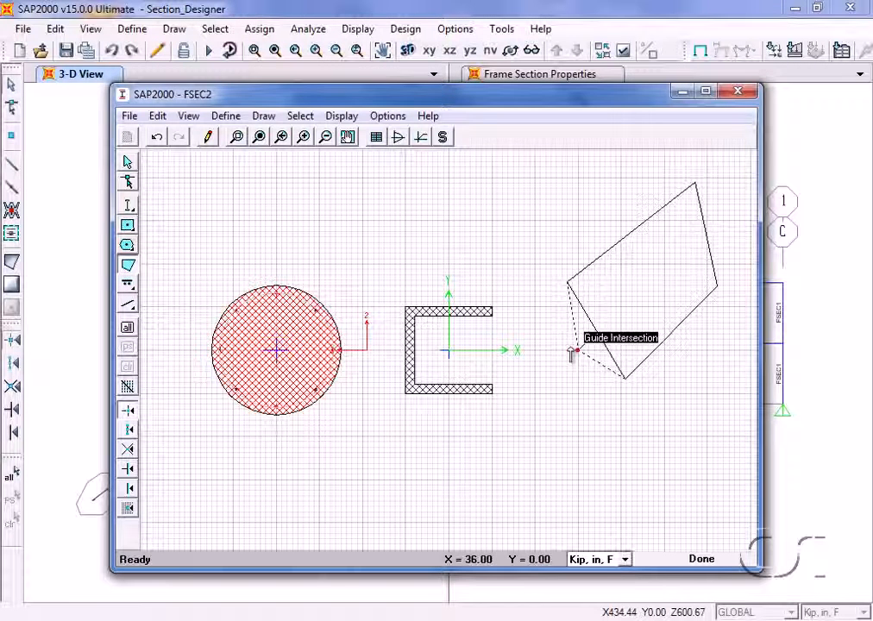
{"action": "double_click", "coordinate": [556, 339]}
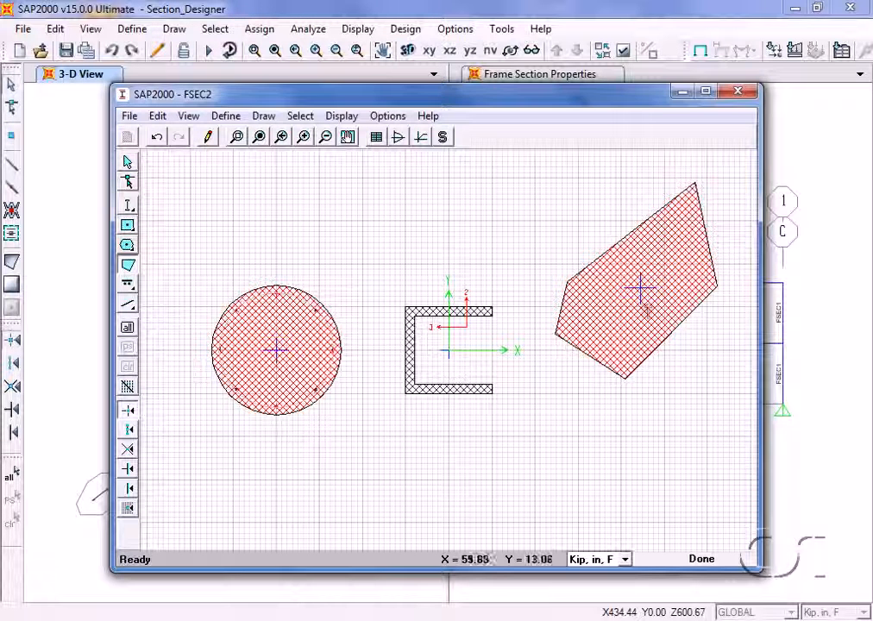
Turn the polygon's reinforcing on (Yes) in its shape properties.
{"action": "right_click", "coordinate": [648, 313]}
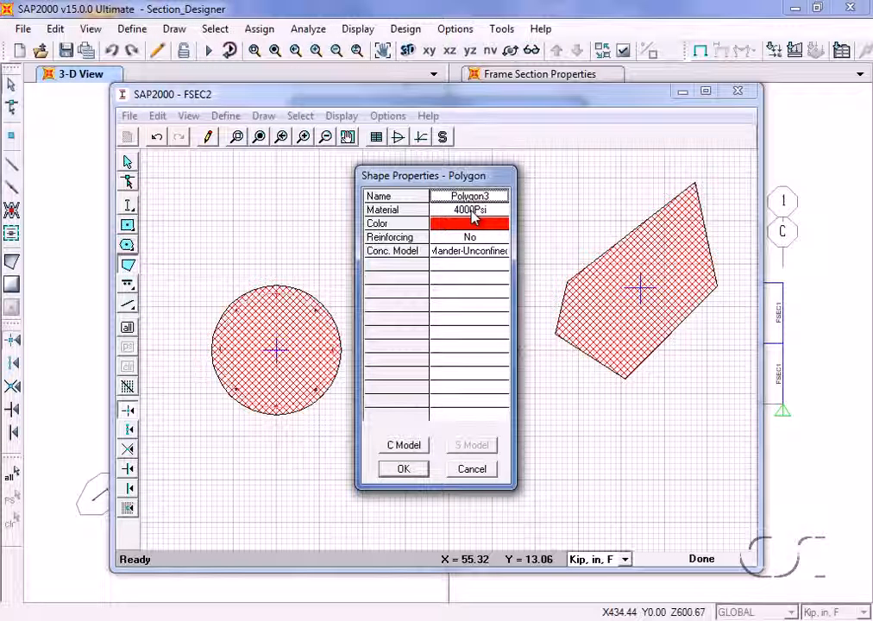
{"action": "left_click", "coordinate": [472, 240]}
{"action": "left_click", "coordinate": [474, 248]}
{"action": "left_click", "coordinate": [468, 257]}
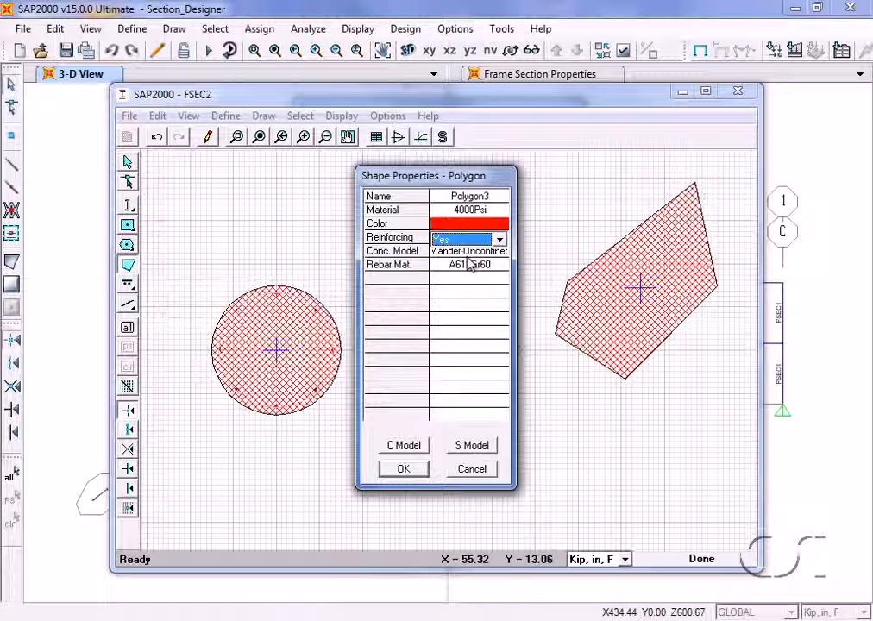
{"action": "left_click", "coordinate": [403, 469]}
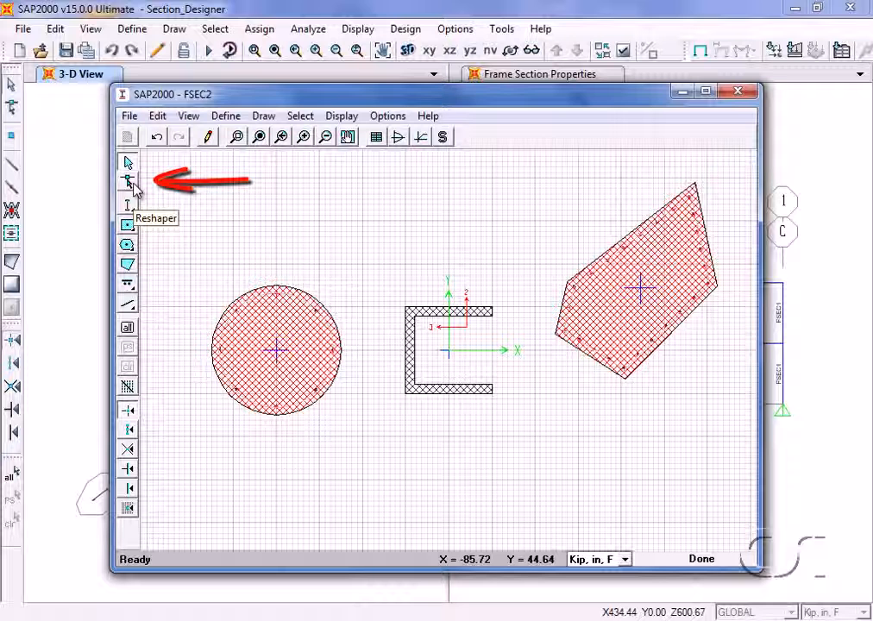
Switch to reshape mode and move the whole polygon downward until its lowest corner sits at about X = 46, Y = -19.
{"action": "left_click", "coordinate": [129, 183]}
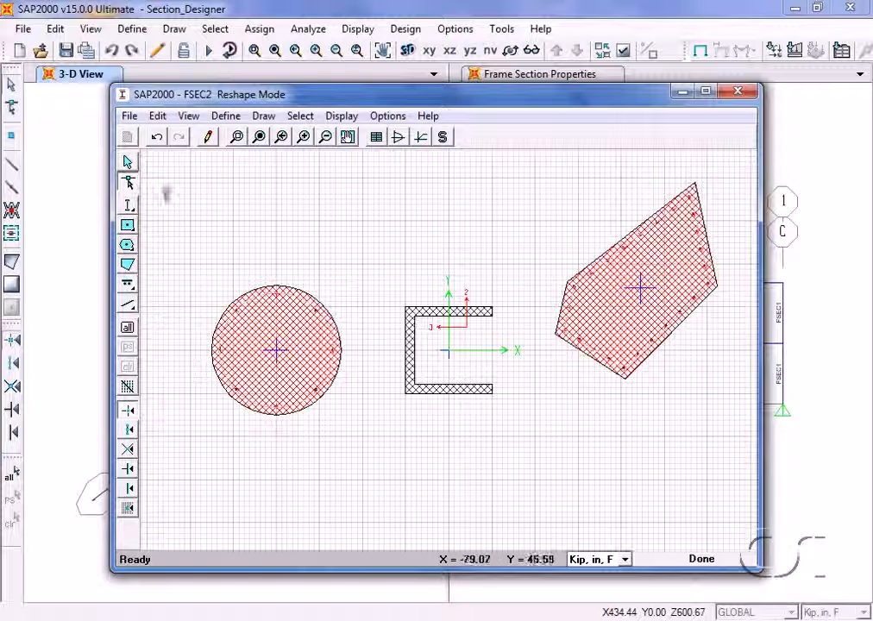
{"action": "left_click", "coordinate": [611, 312]}
{"action": "left_click_drag", "start_coordinate": [611, 313], "coordinate": [602, 354]}
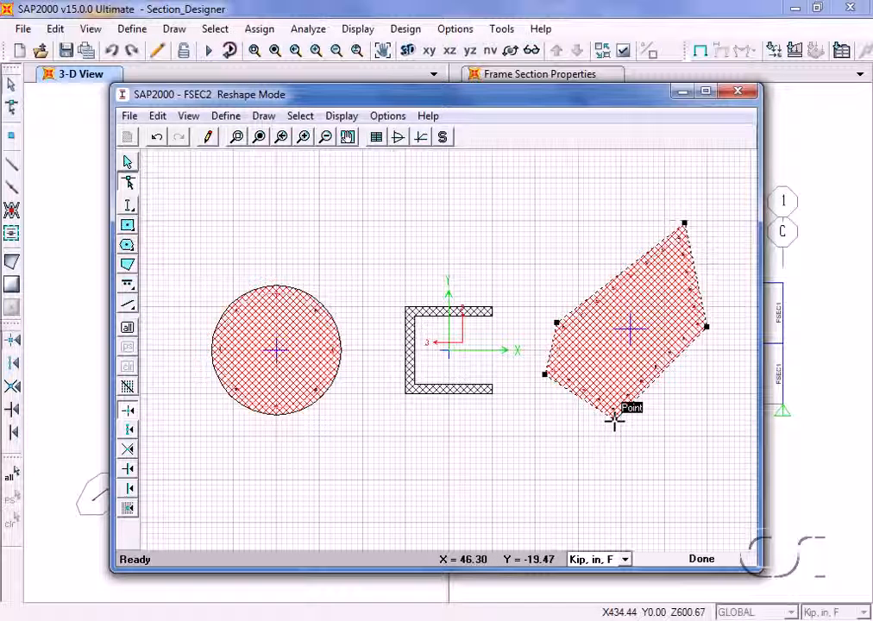
Reshape the polygon by pulling its lowest corner further down and its upper-left corner to about X = 28.26, Y = 18.05.
{"action": "left_click_drag", "start_coordinate": [614, 420], "coordinate": [595, 457]}
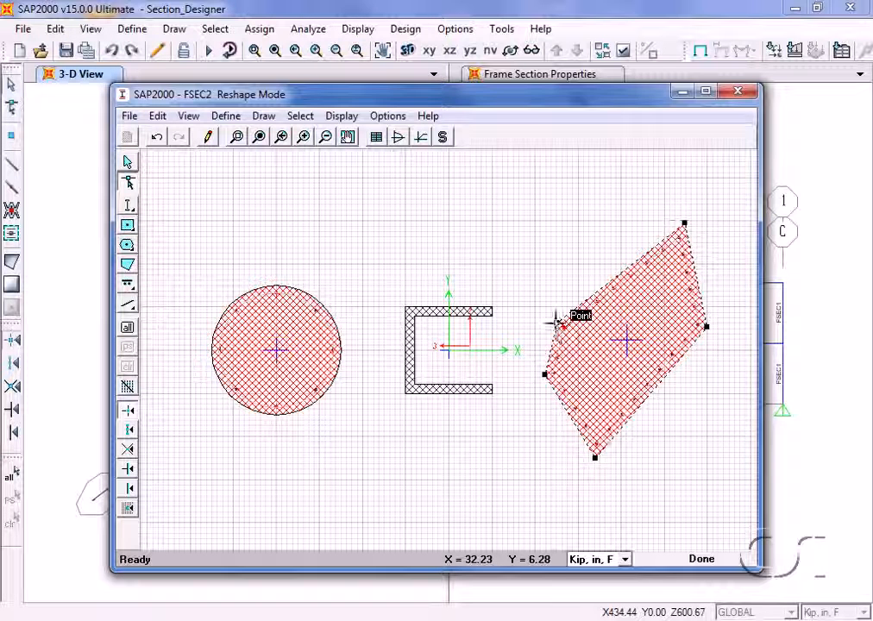
{"action": "left_click_drag", "start_coordinate": [555, 320], "coordinate": [548, 285]}
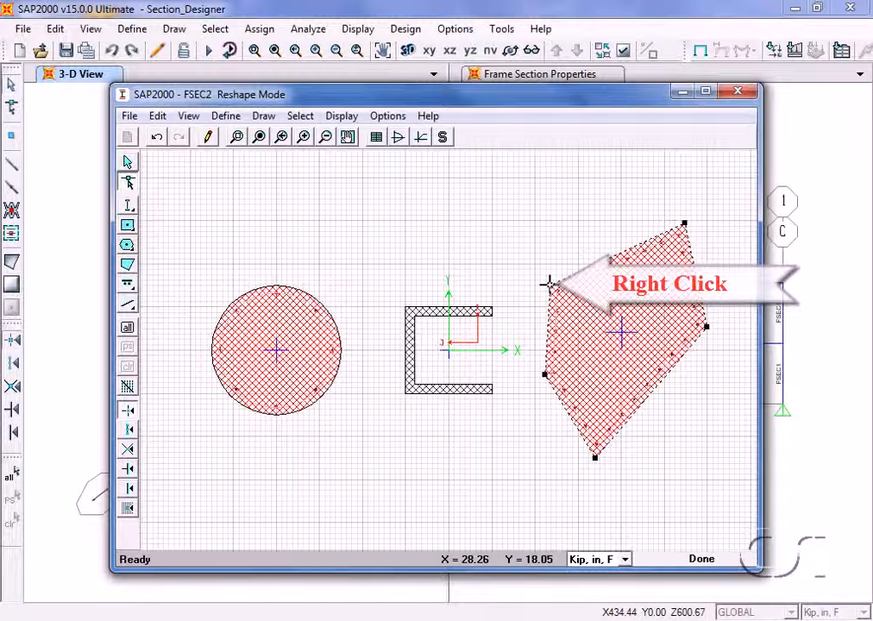
{"action": "right_click", "coordinate": [549, 283]}
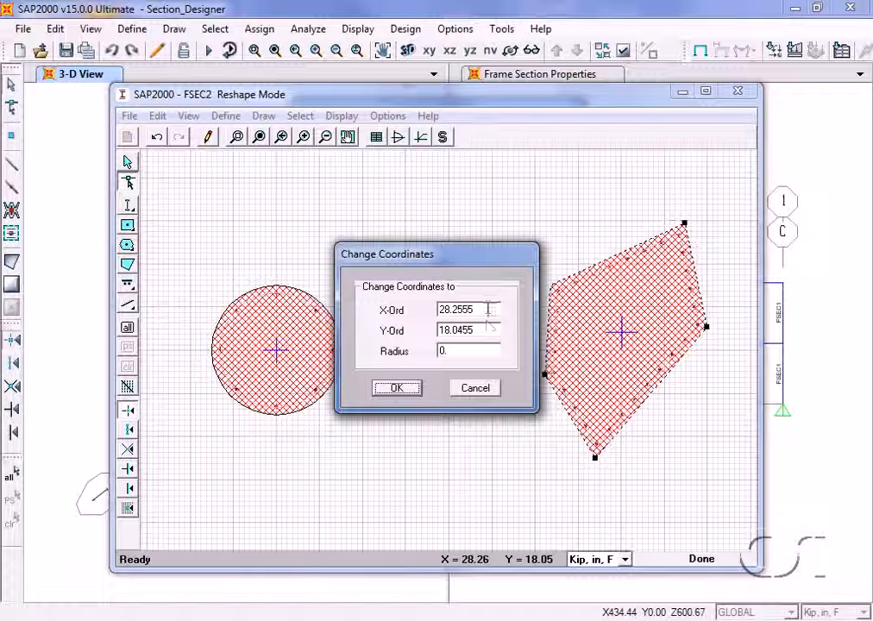
{"action": "left_click", "coordinate": [402, 388]}
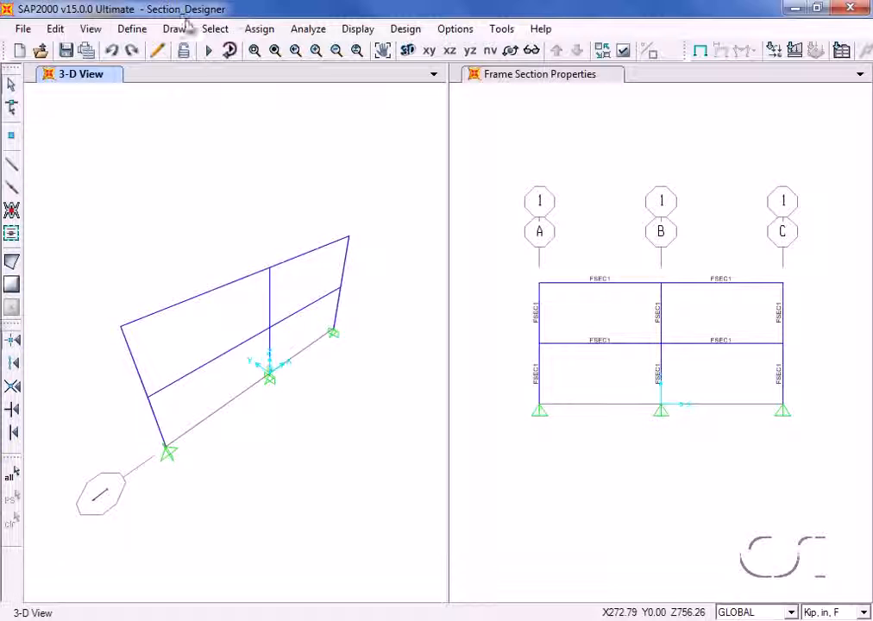
Add a new frame section property of type Other using Section Designer.
{"action": "left_click", "coordinate": [132, 28]}
{"action": "mouse_move", "coordinate": [134, 77]}
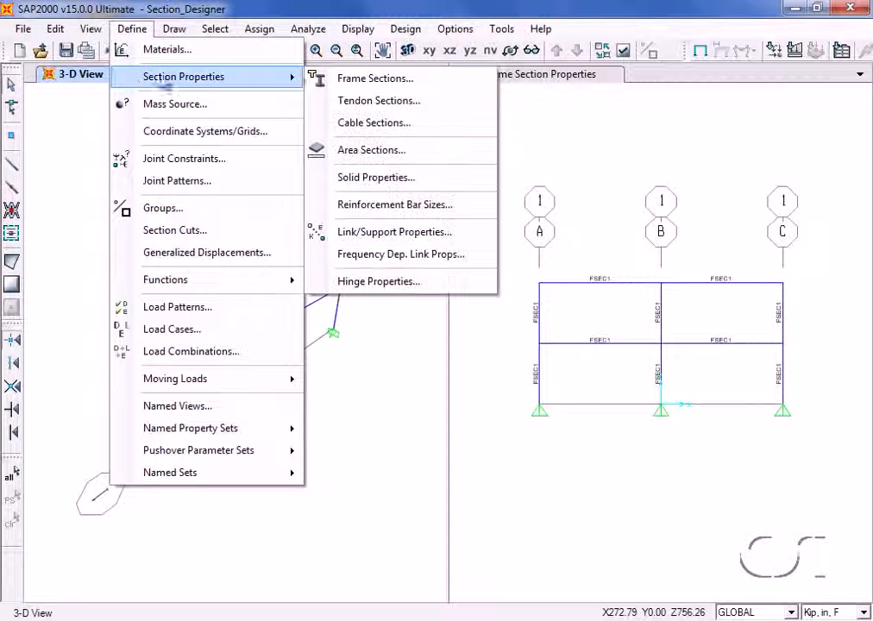
{"action": "left_click", "coordinate": [426, 84]}
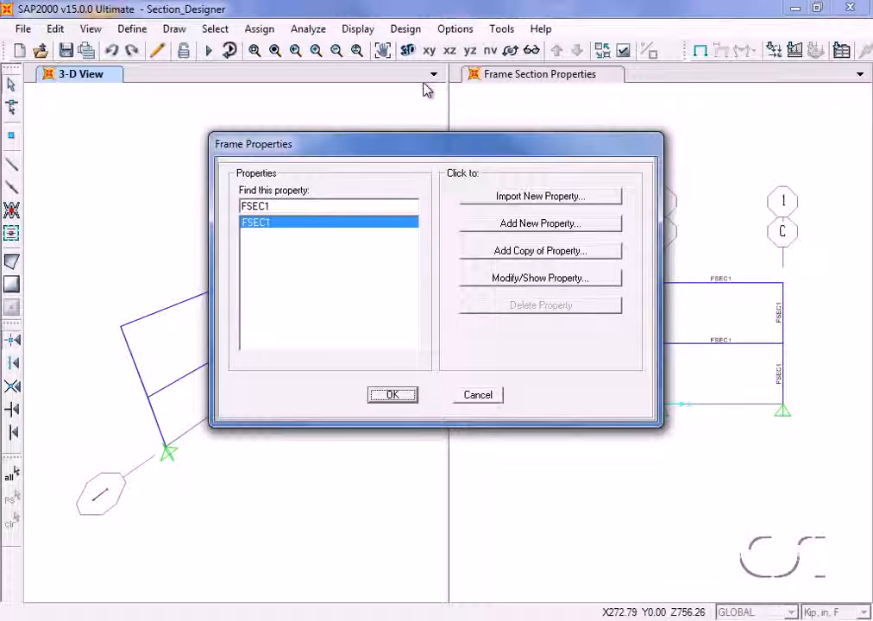
{"action": "left_click", "coordinate": [526, 224]}
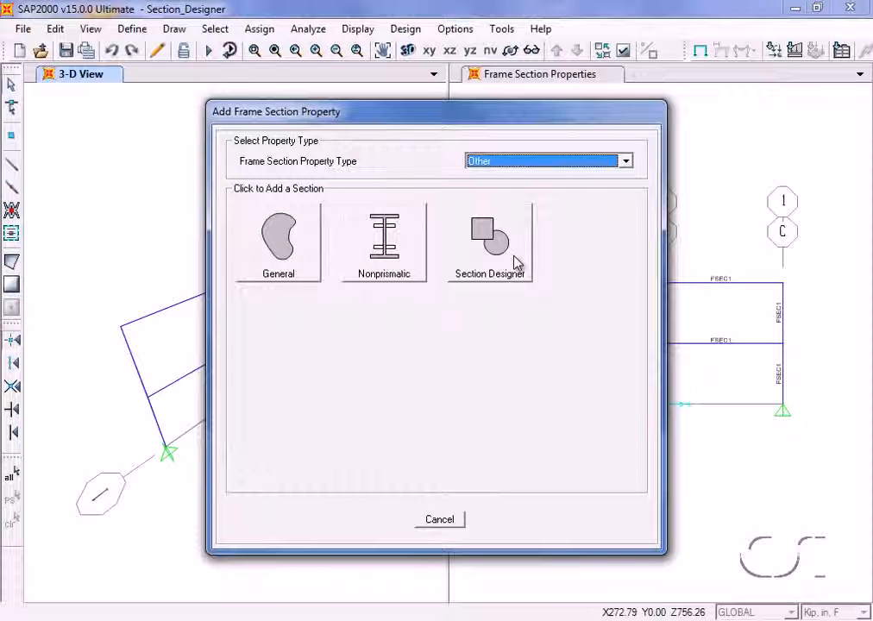
{"action": "left_click", "coordinate": [517, 263]}
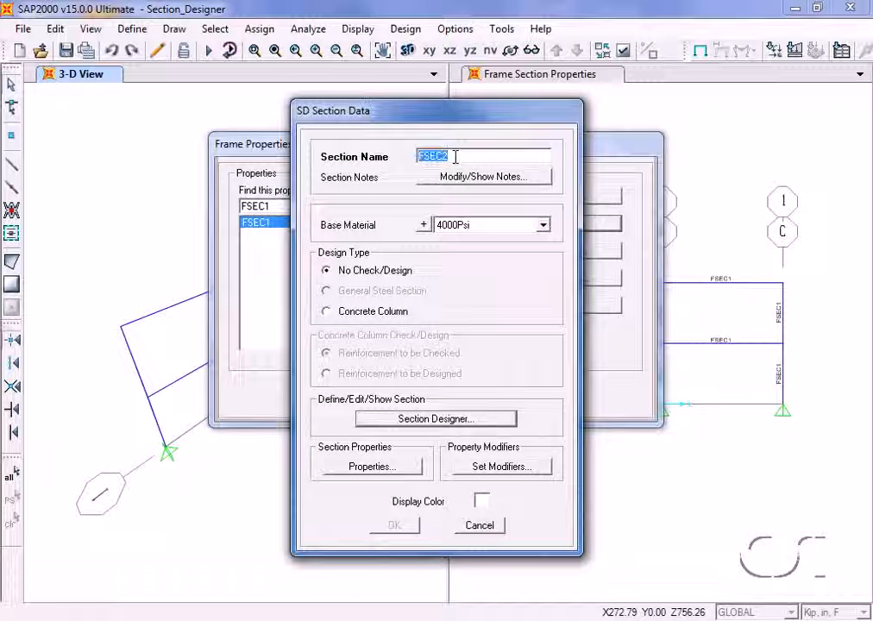
Name the section SD, set its design type to Concrete Column and open it in Section Designer.
{"action": "type", "text": "SD"}
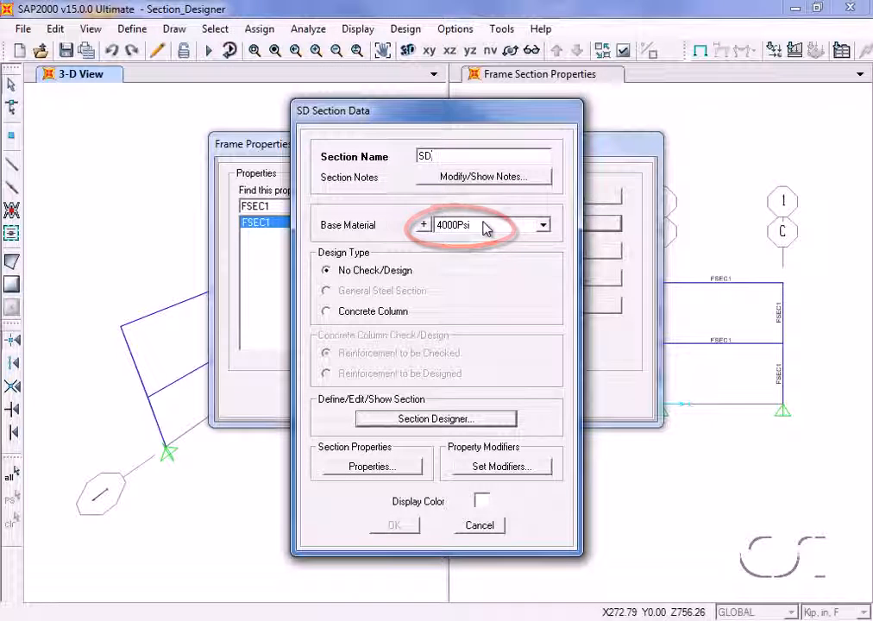
{"action": "left_click", "coordinate": [326, 310]}
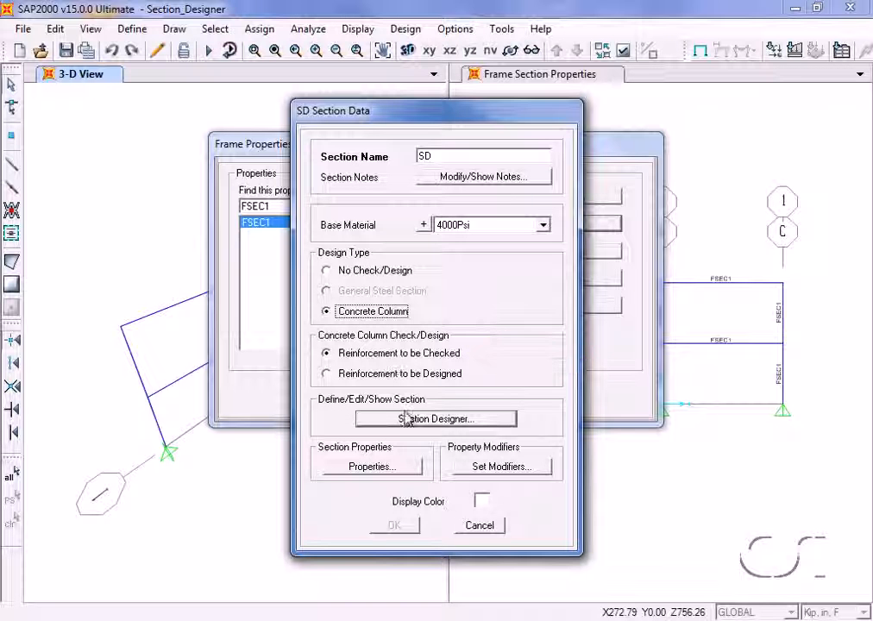
{"action": "left_click", "coordinate": [470, 420]}
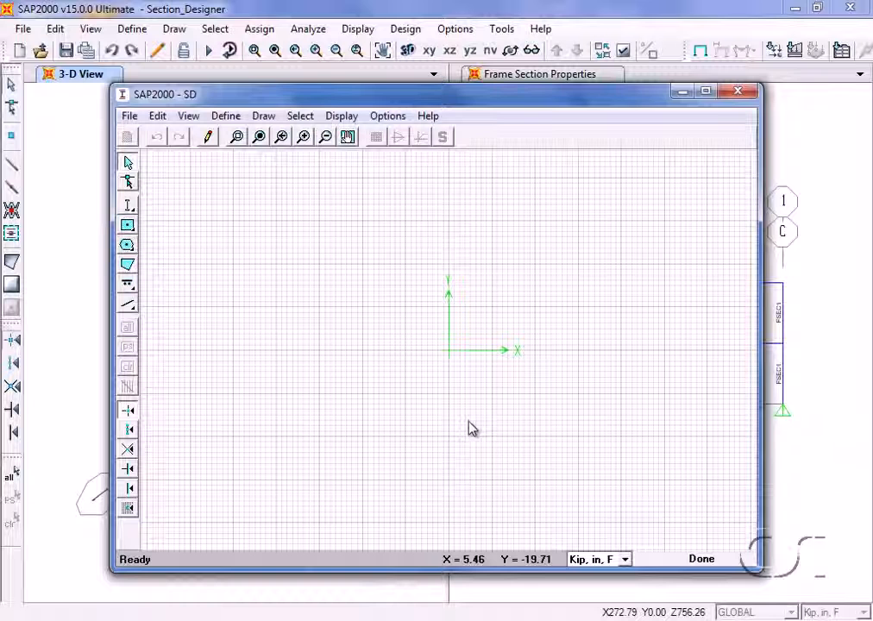
Draw a solid rectangle centred at the origin.
{"action": "left_click", "coordinate": [130, 225]}
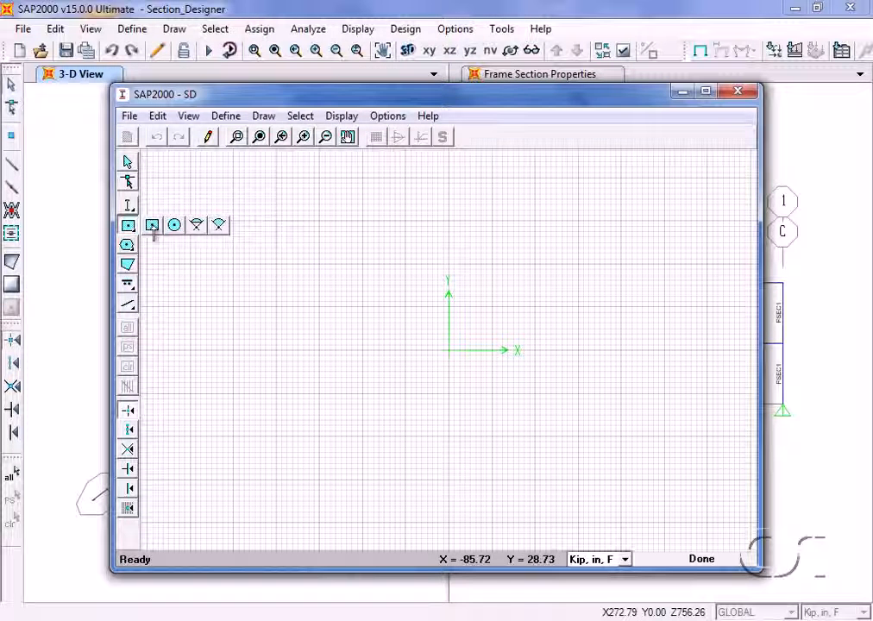
{"action": "left_click", "coordinate": [152, 226]}
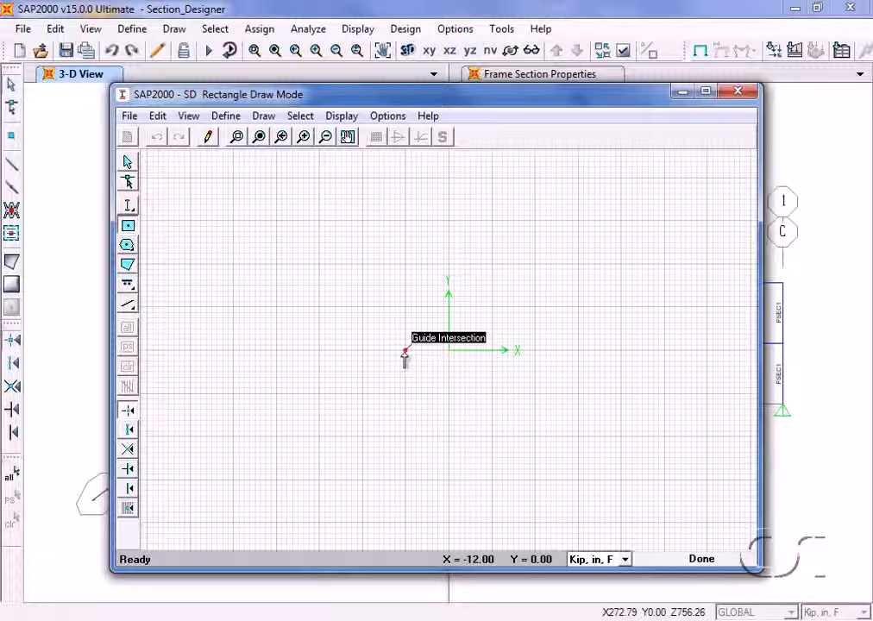
{"action": "left_click", "coordinate": [448, 351]}
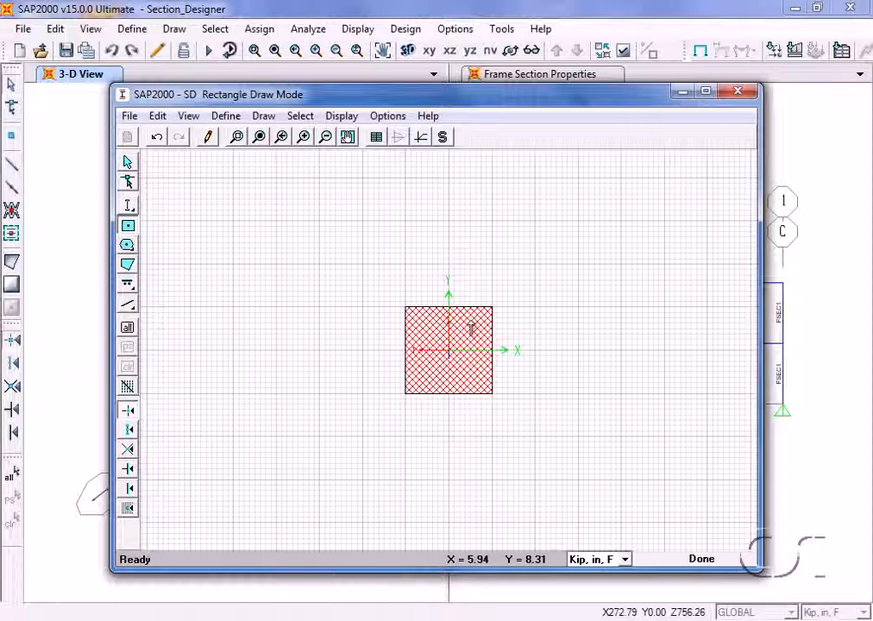
Set the solid rectangle's height to 16 in and its width to 12 in.
{"action": "double_click", "coordinate": [471, 329]}
{"action": "mouse_move", "coordinate": [435, 176]}
{"action": "left_mouse_down"}
{"action": "mouse_move", "coordinate": [317, 186]}
{"action": "mouse_move", "coordinate": [278, 176]}
{"action": "left_mouse_up"}
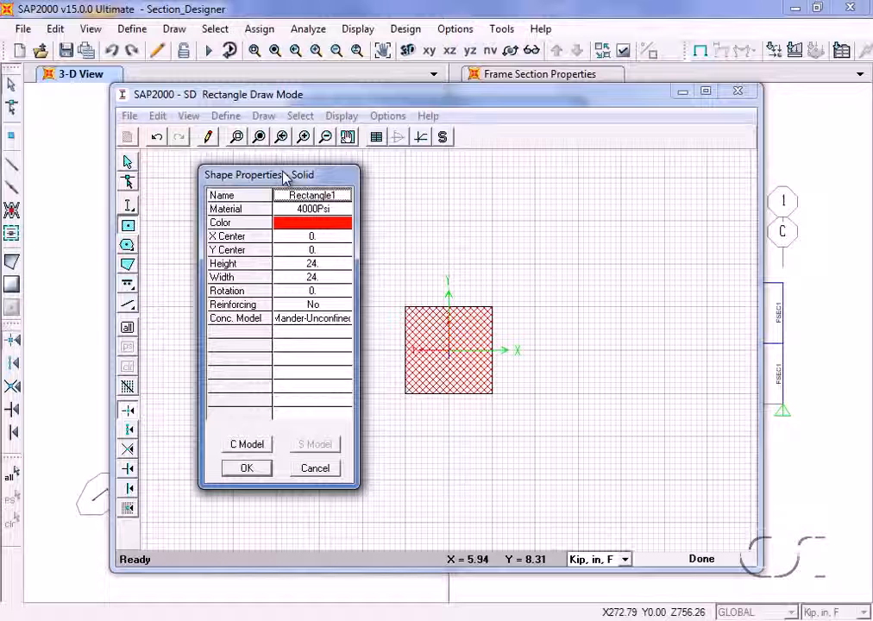
{"action": "left_click", "coordinate": [321, 264]}
{"action": "type", "text": "16"}
{"action": "left_click", "coordinate": [320, 278]}
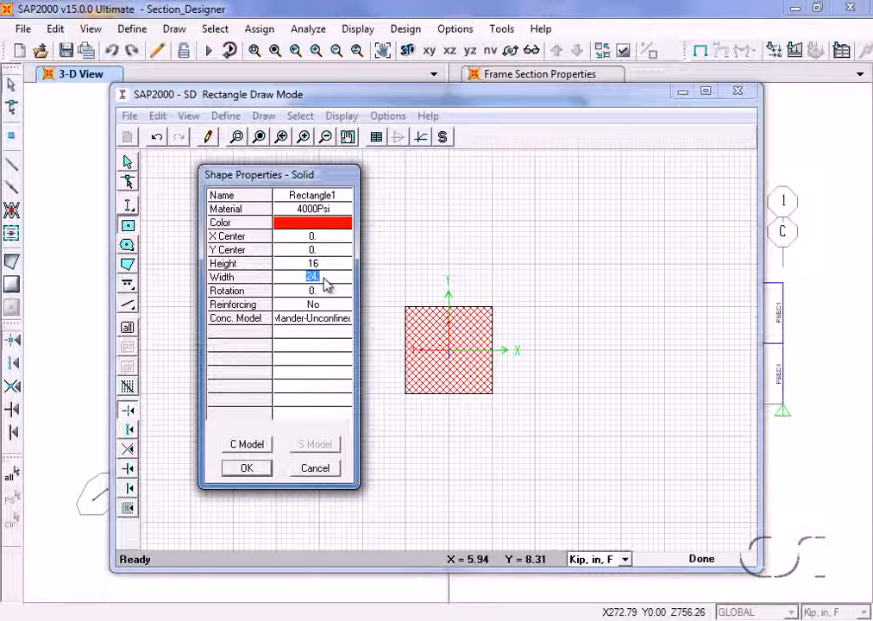
{"action": "type", "text": "12"}
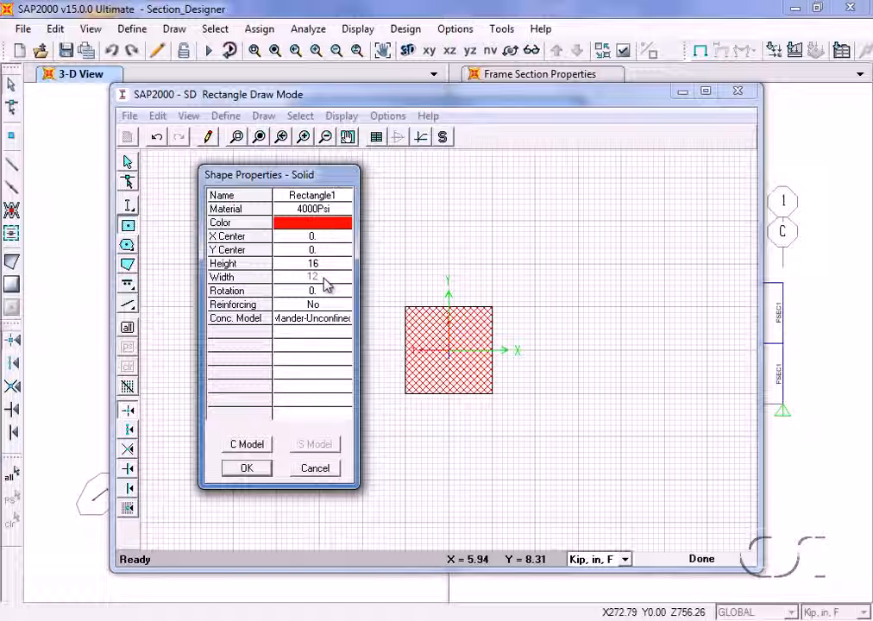
Turn the solid rectangle's reinforcing on (Yes) and apply the shape properties.
{"action": "left_click", "coordinate": [328, 305]}
{"action": "left_click", "coordinate": [328, 306]}
{"action": "left_click", "coordinate": [328, 307]}
{"action": "left_click", "coordinate": [311, 318]}
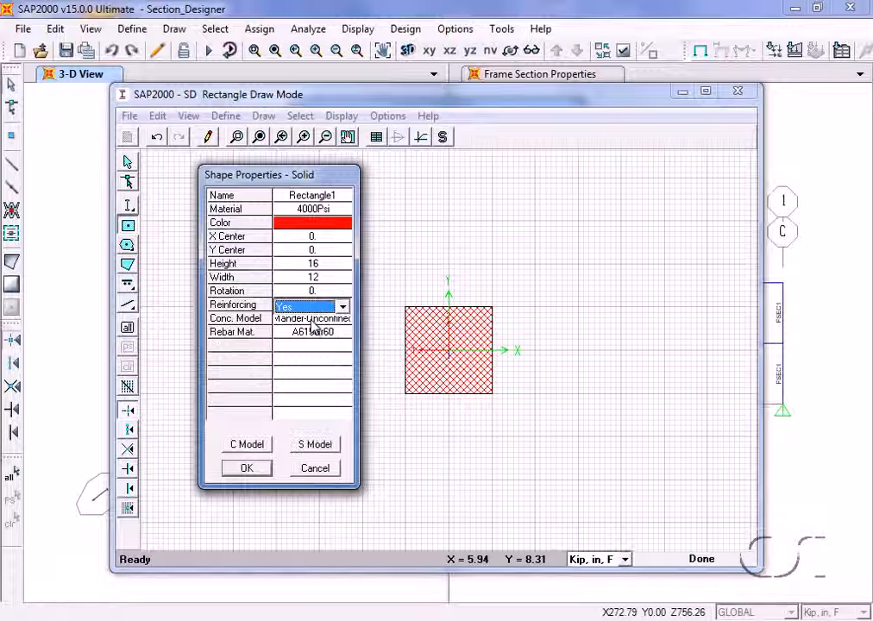
{"action": "left_click", "coordinate": [247, 468]}
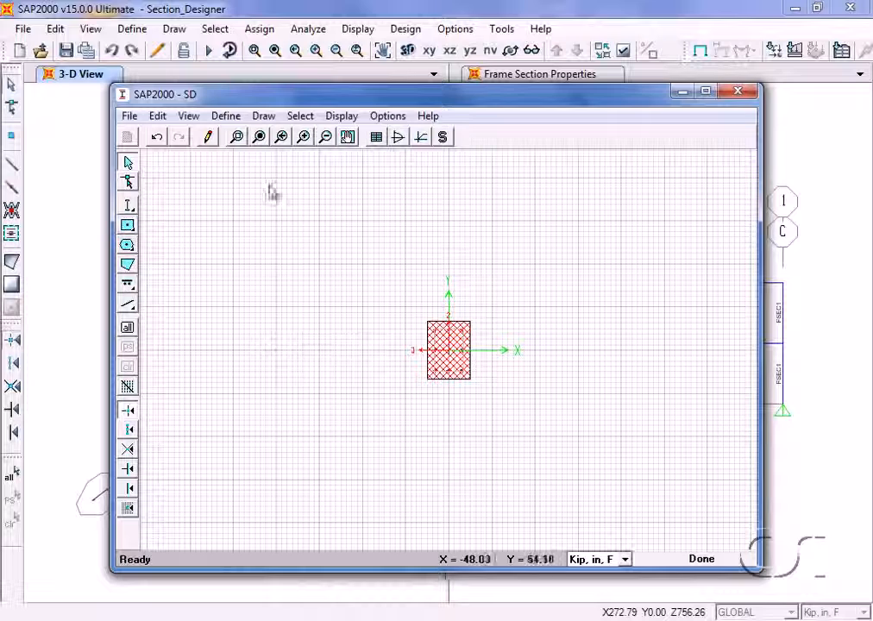
Set the rectangle's edge reinforcing bar cover to 1.5 in and apply it to all edges.
{"action": "left_click", "coordinate": [260, 138]}
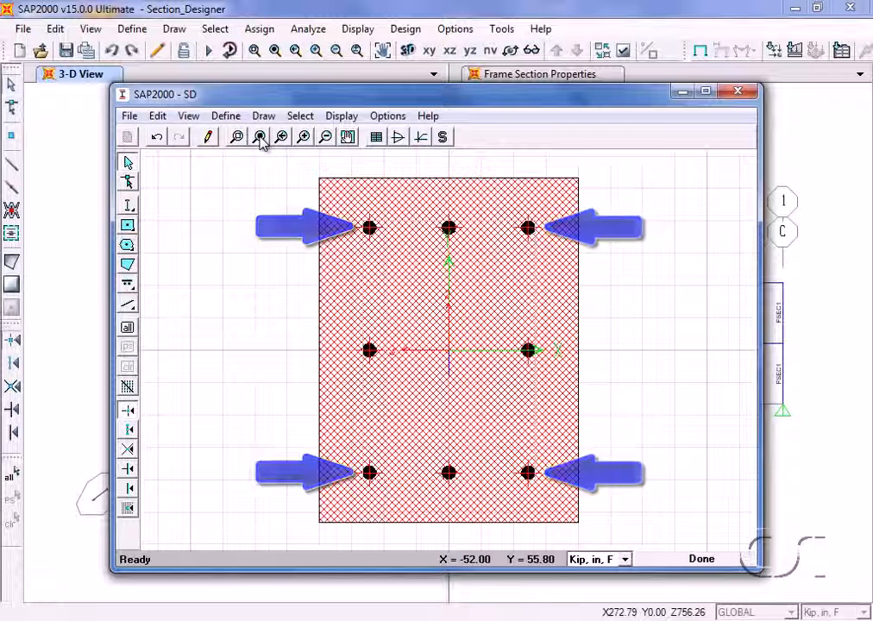
{"action": "right_click", "coordinate": [530, 354]}
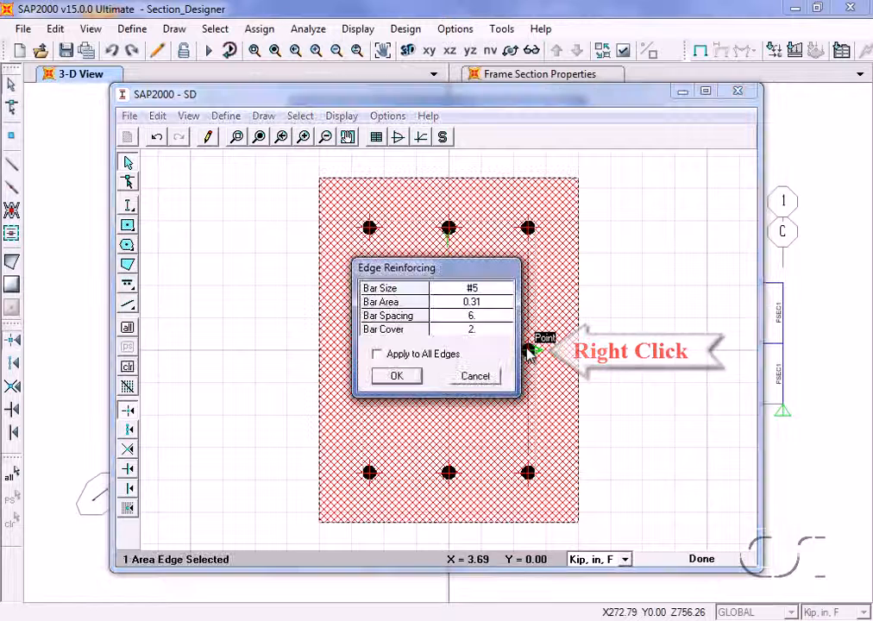
{"action": "double_click", "coordinate": [482, 330]}
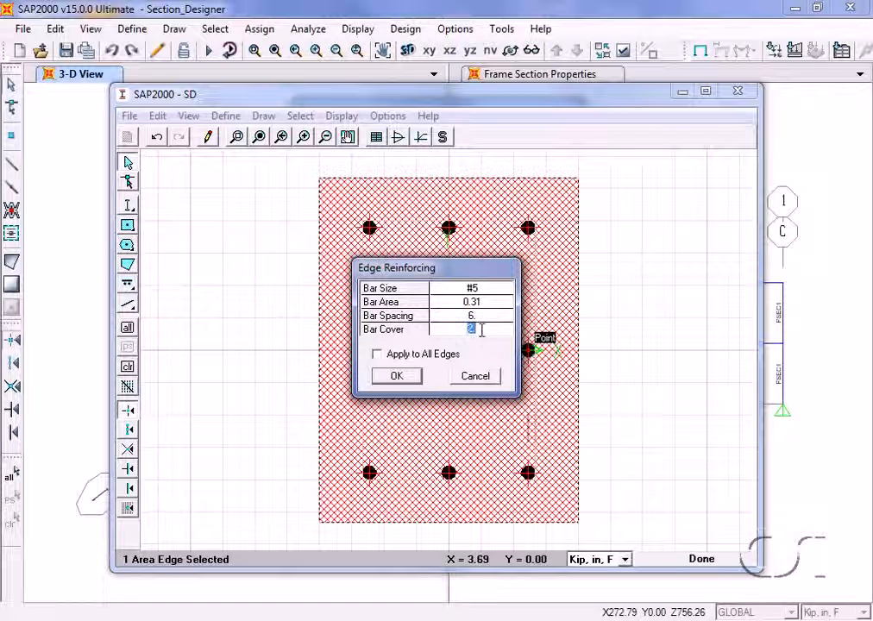
{"action": "type", "text": "1.5"}
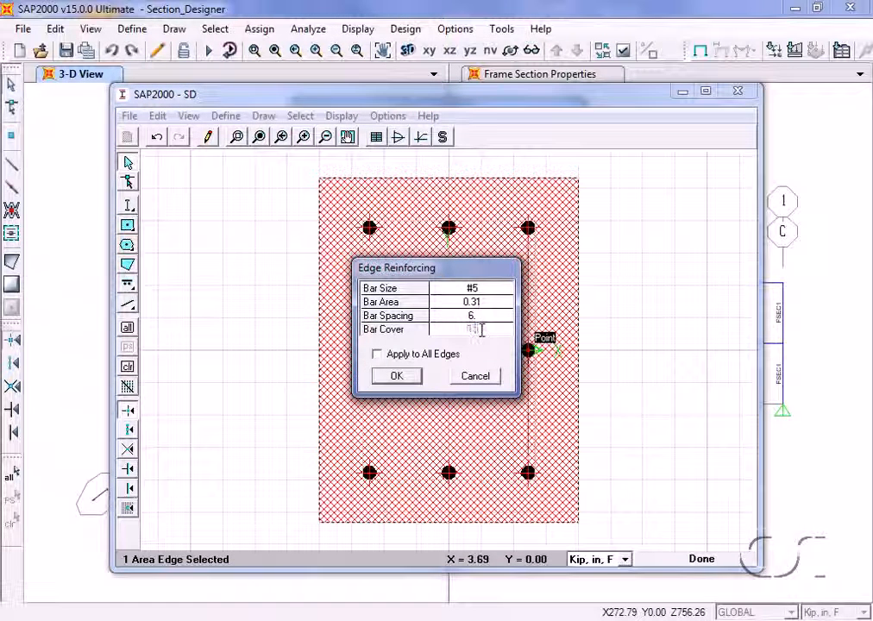
{"action": "left_click", "coordinate": [377, 355]}
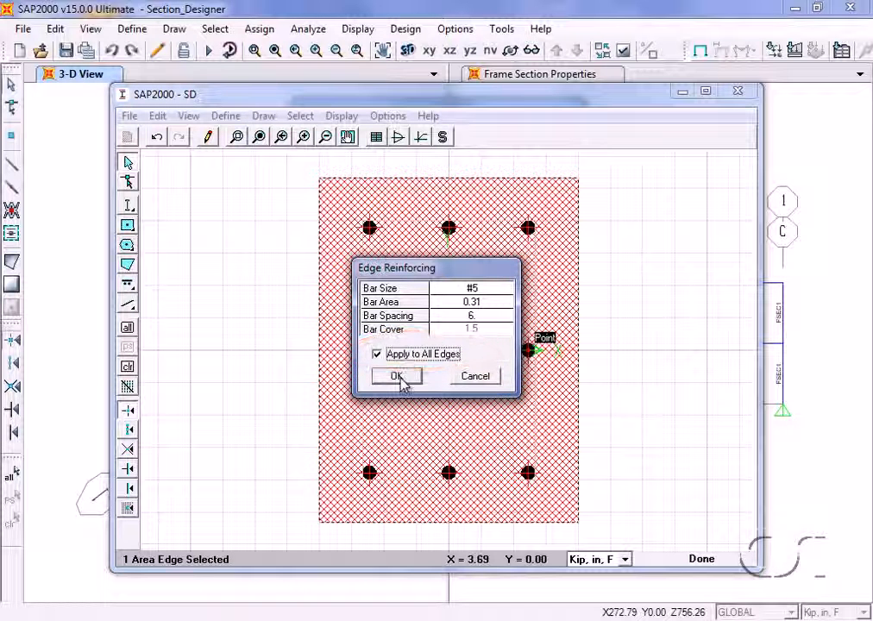
{"action": "left_click", "coordinate": [401, 379]}
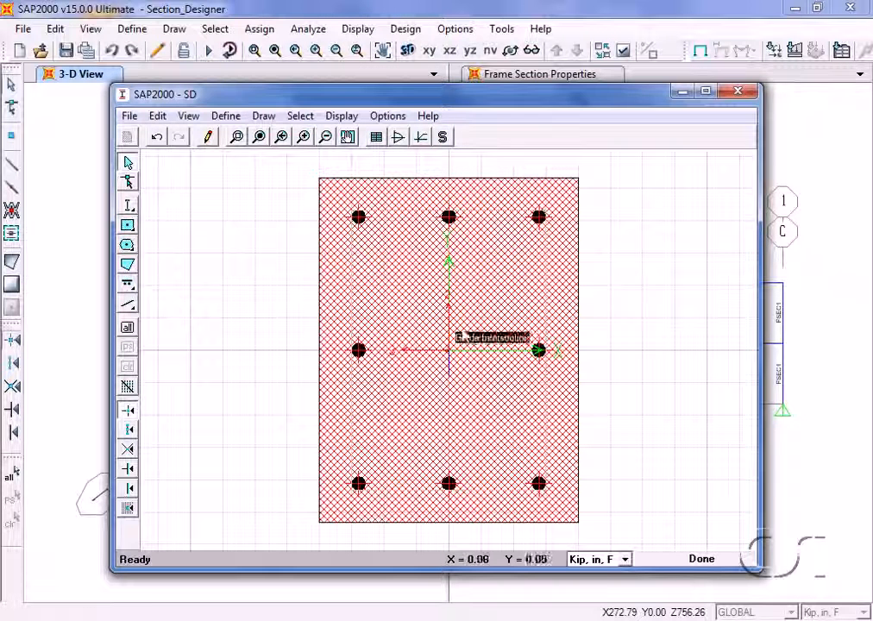
Set the rectangle's top edge reinforcing to bar size NONE with a bar cover of 1 in.
{"action": "right_click", "coordinate": [449, 220]}
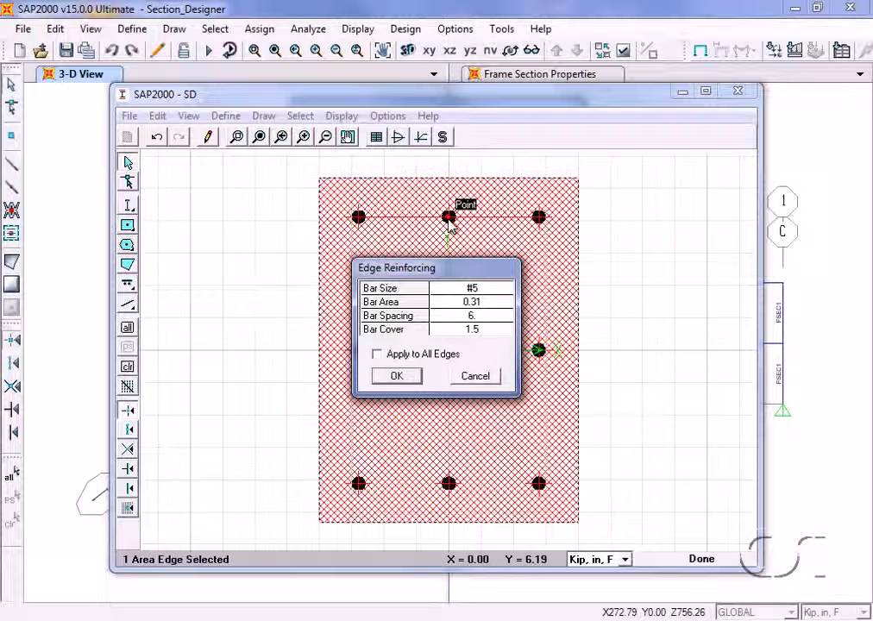
{"action": "left_click", "coordinate": [472, 295]}
{"action": "left_click", "coordinate": [470, 296]}
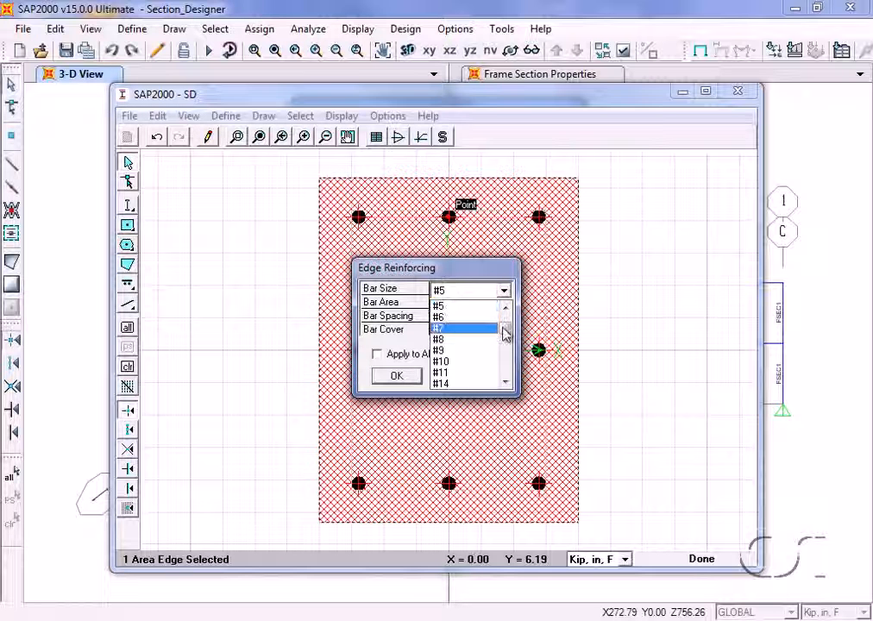
{"action": "left_click_drag", "start_coordinate": [506, 335], "coordinate": [505, 384]}
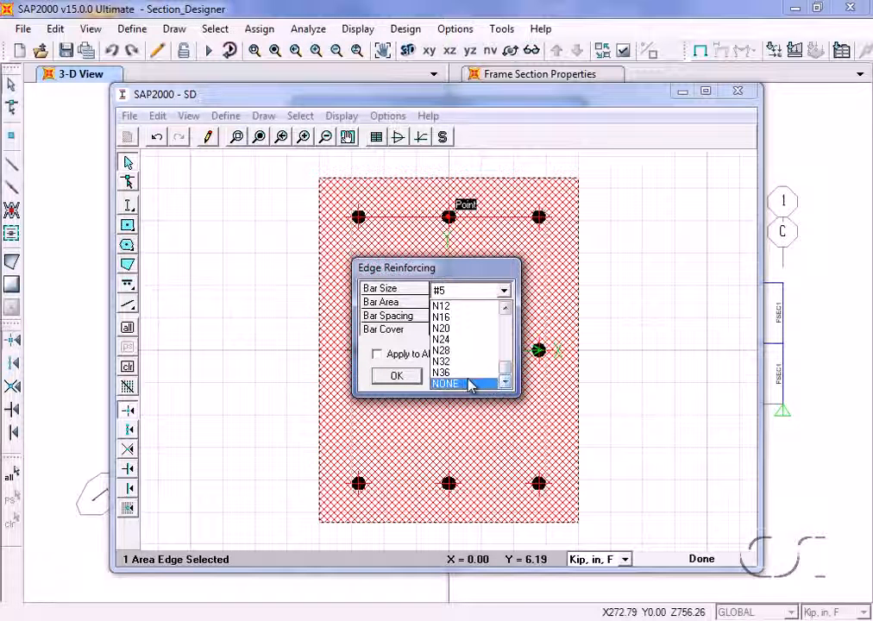
{"action": "left_click", "coordinate": [471, 384]}
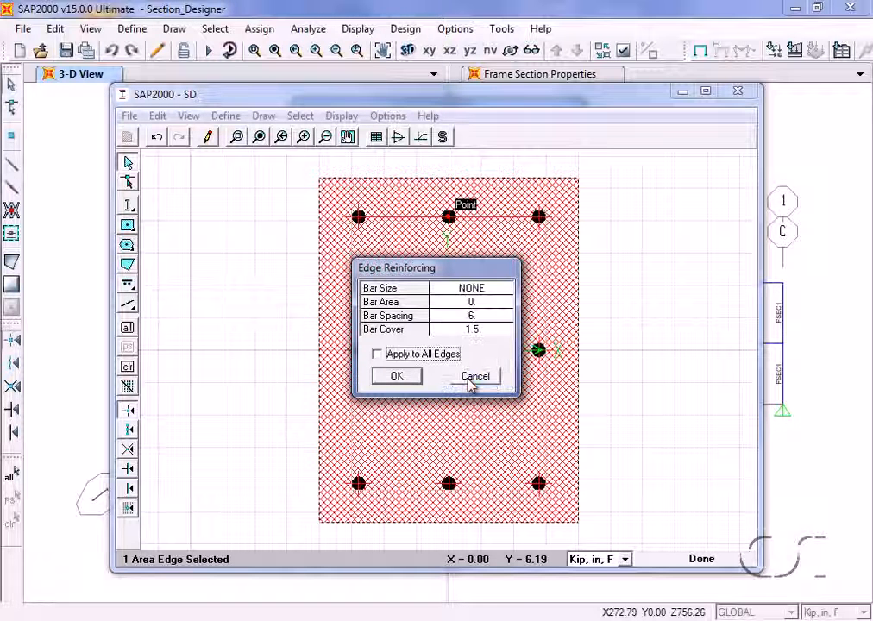
{"action": "left_click", "coordinate": [471, 330]}
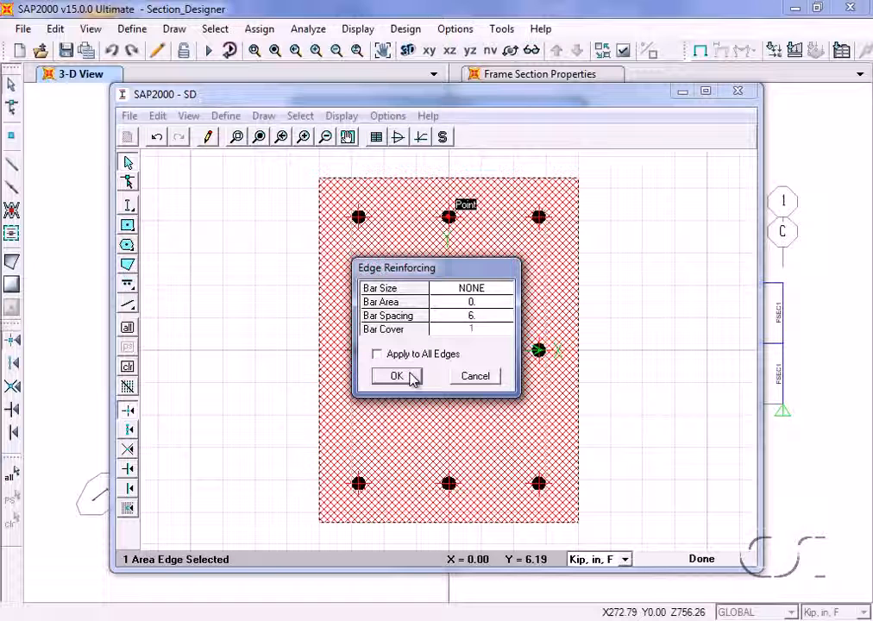
{"action": "left_click", "coordinate": [411, 377]}
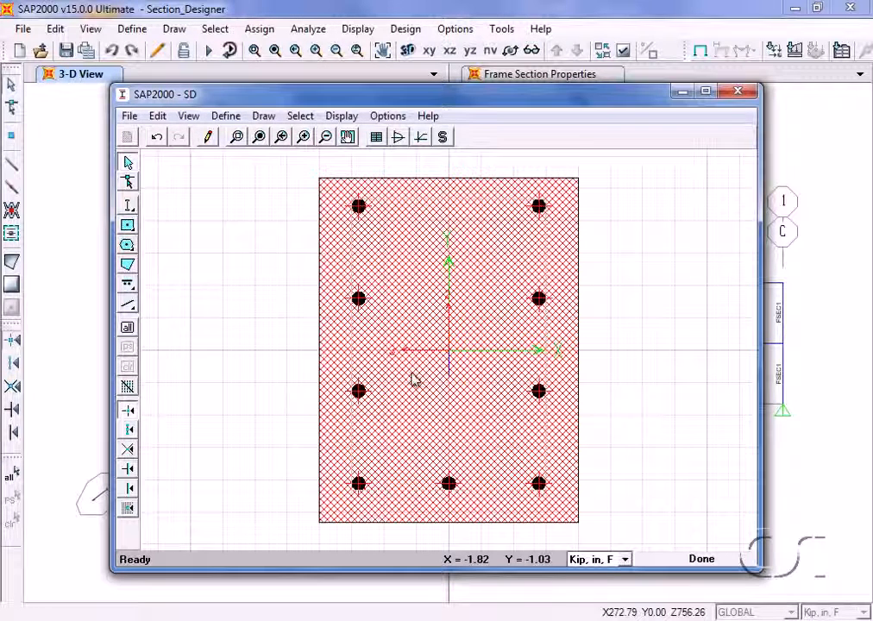
Remove the intermediate bars from the rectangle's right edge by setting its reinforcing bar size to NONE.
{"action": "right_click", "coordinate": [540, 306]}
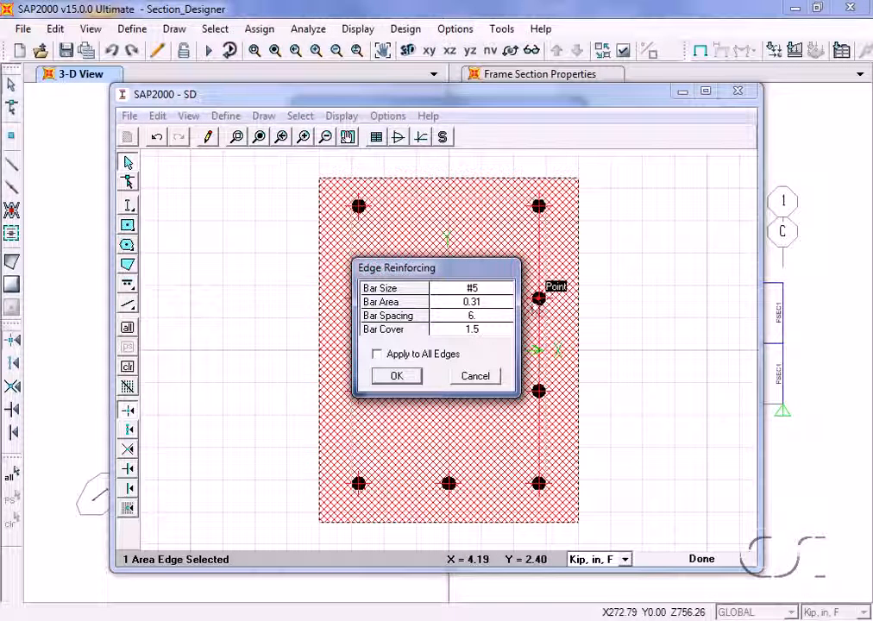
{"action": "left_click", "coordinate": [489, 291]}
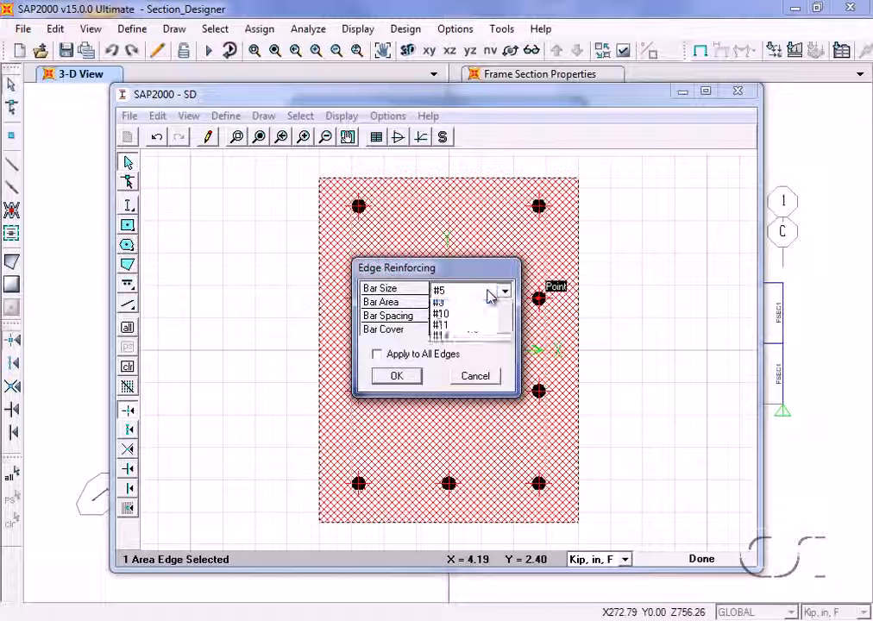
{"action": "left_click_drag", "start_coordinate": [505, 330], "coordinate": [504, 378]}
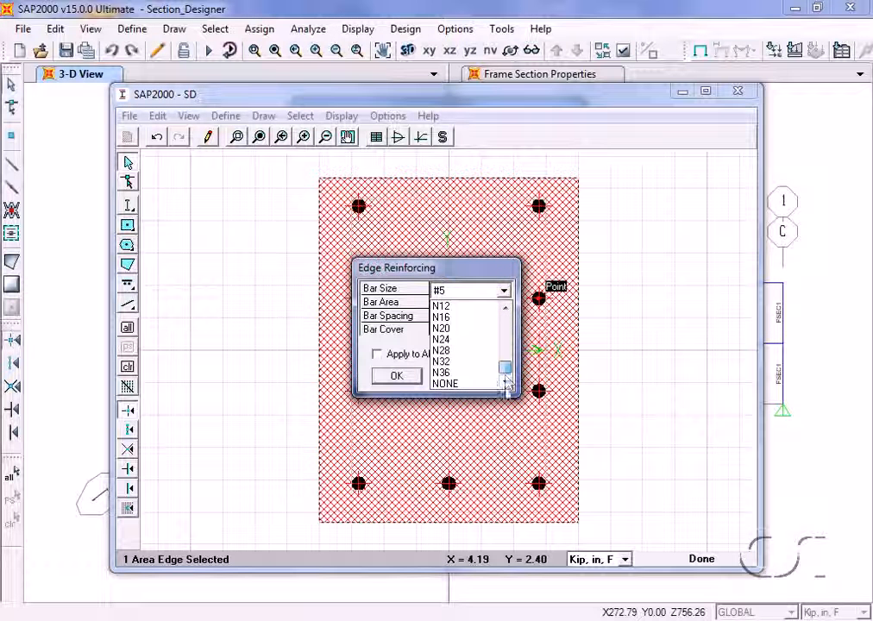
{"action": "left_click", "coordinate": [470, 384]}
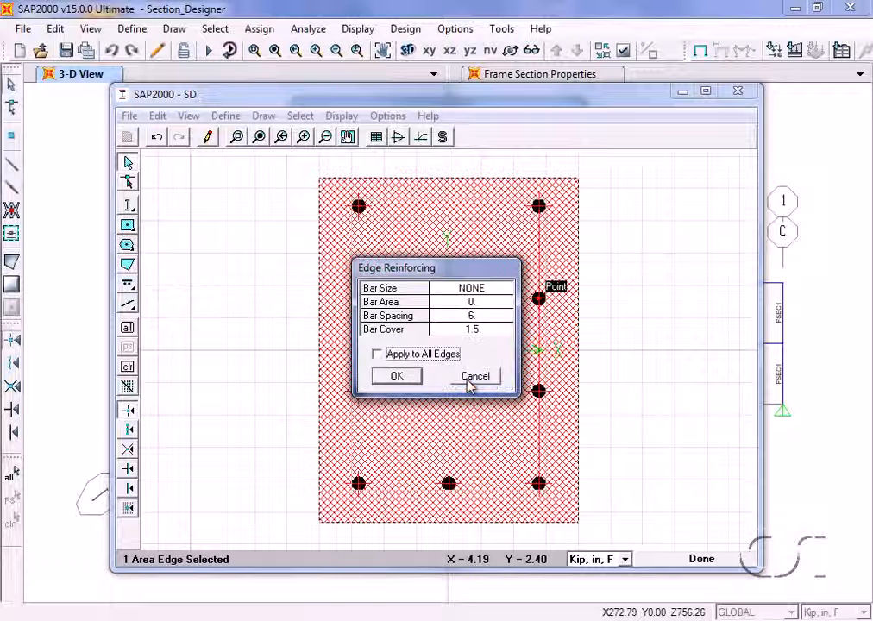
{"action": "left_click", "coordinate": [397, 377]}
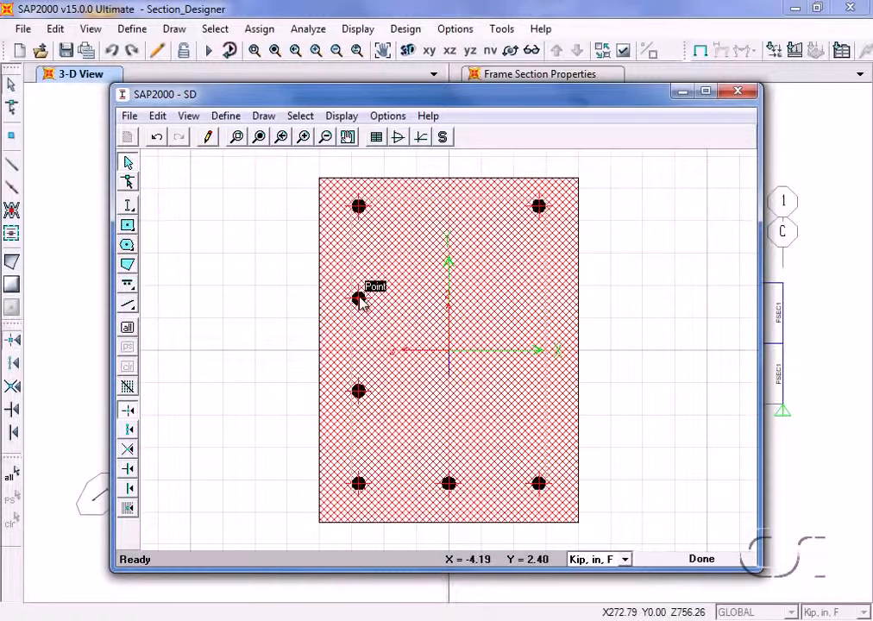
Remove the intermediate bars from the rectangle's left edge by setting its reinforcing bar size to NONE.
{"action": "right_click", "coordinate": [358, 299]}
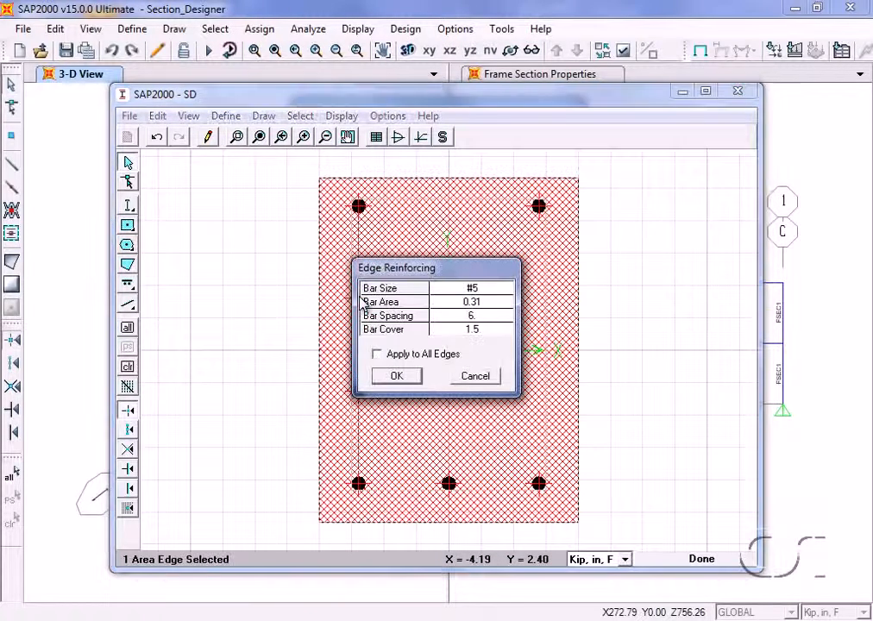
{"action": "left_click", "coordinate": [481, 294]}
{"action": "left_click", "coordinate": [488, 292]}
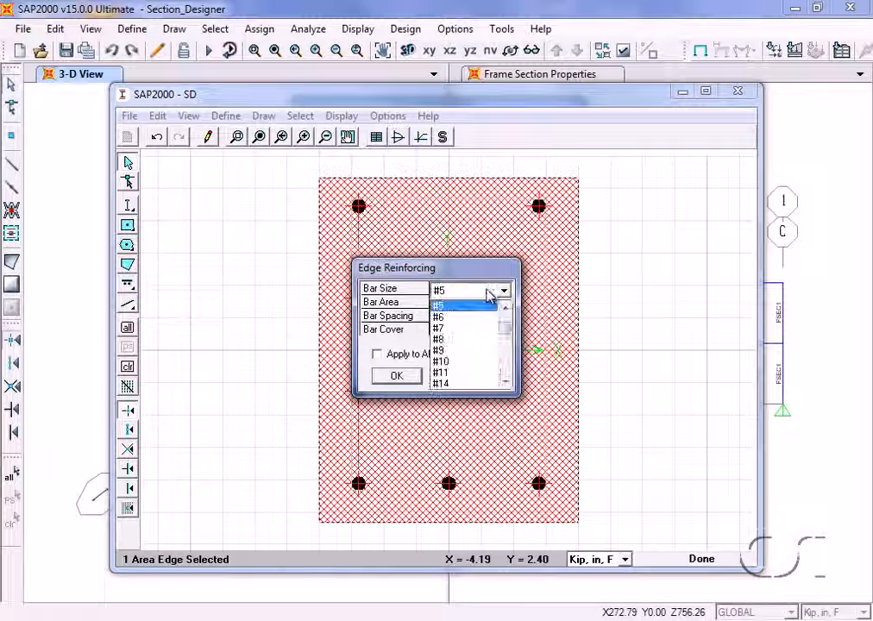
{"action": "left_click_drag", "start_coordinate": [509, 334], "coordinate": [509, 367]}
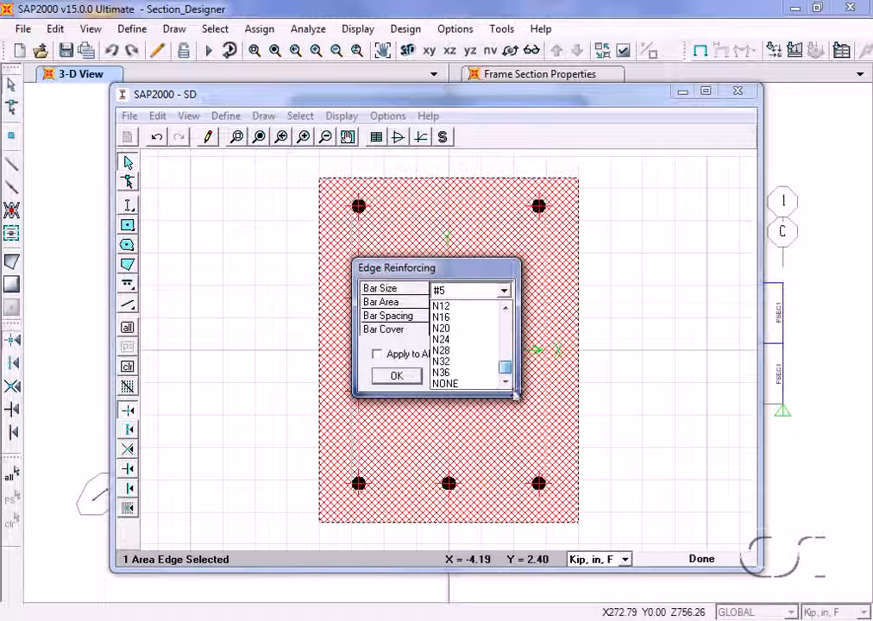
{"action": "left_click", "coordinate": [466, 385]}
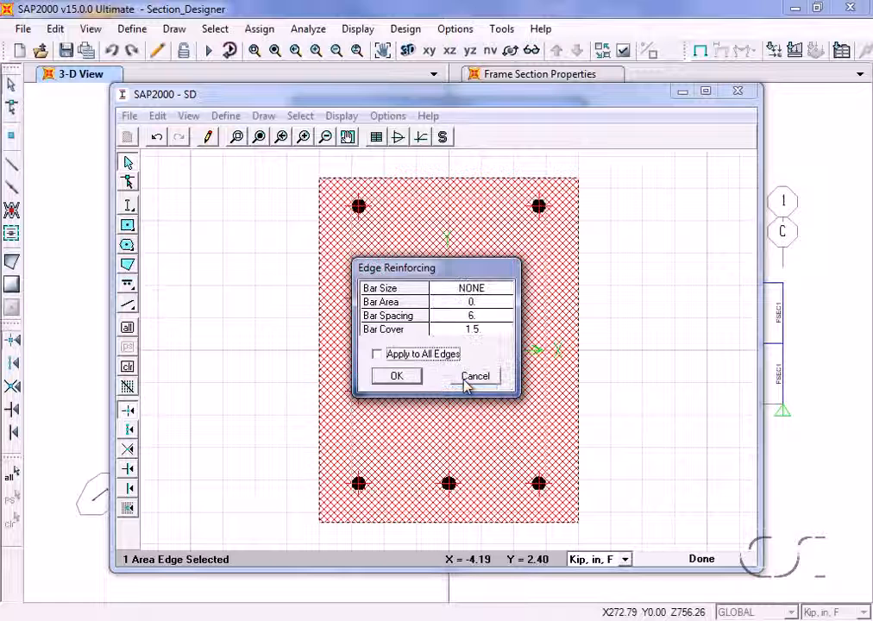
{"action": "left_click", "coordinate": [402, 379]}
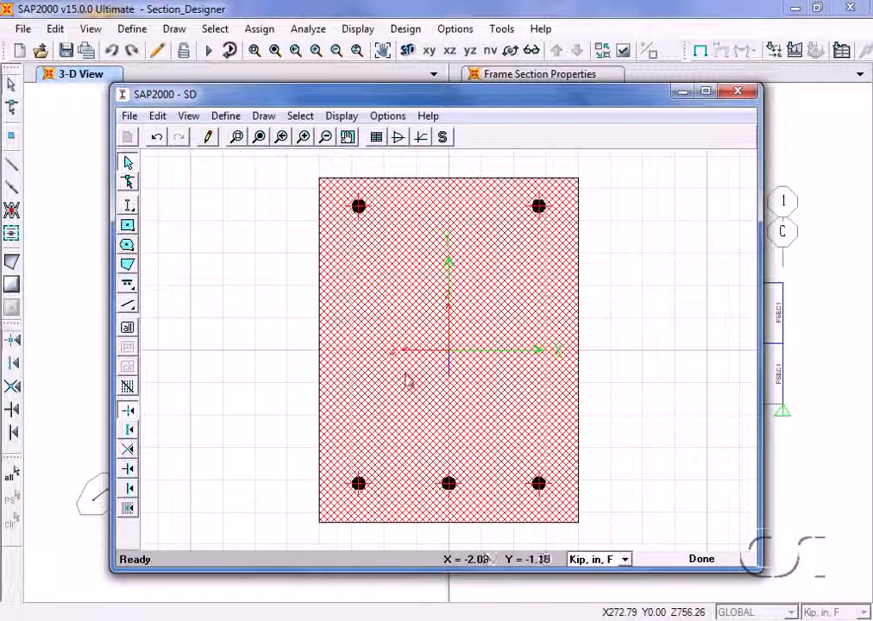
Set the corner point reinforcing bar size to #8 and apply it to all corners of the rectangle.
{"action": "right_click", "coordinate": [538, 209]}
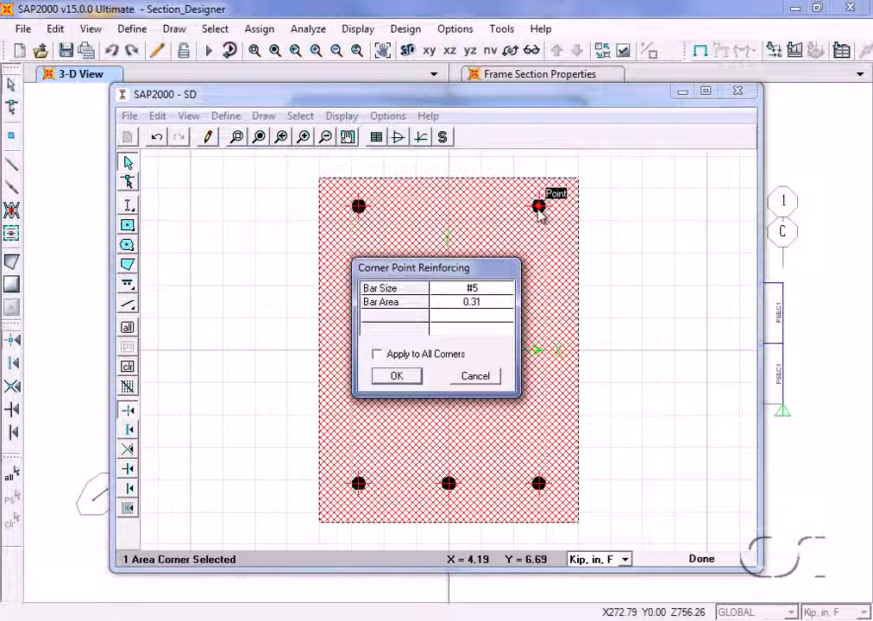
{"action": "left_click", "coordinate": [488, 293]}
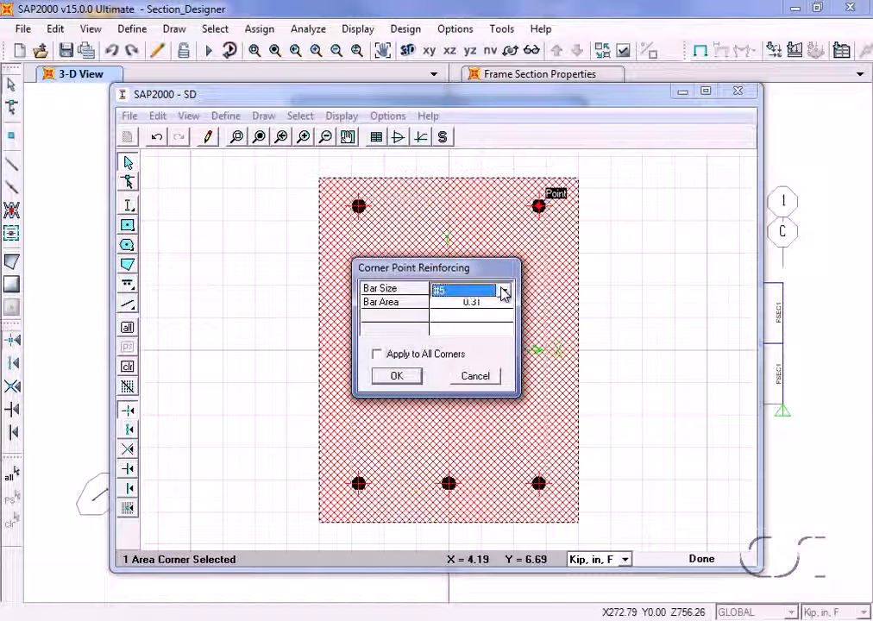
{"action": "left_click", "coordinate": [505, 292]}
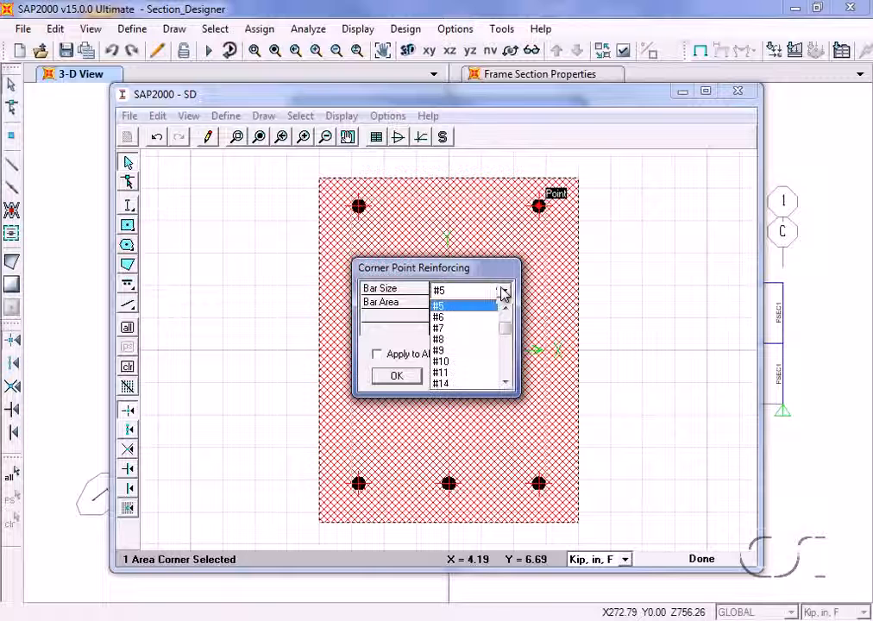
{"action": "left_click", "coordinate": [451, 340]}
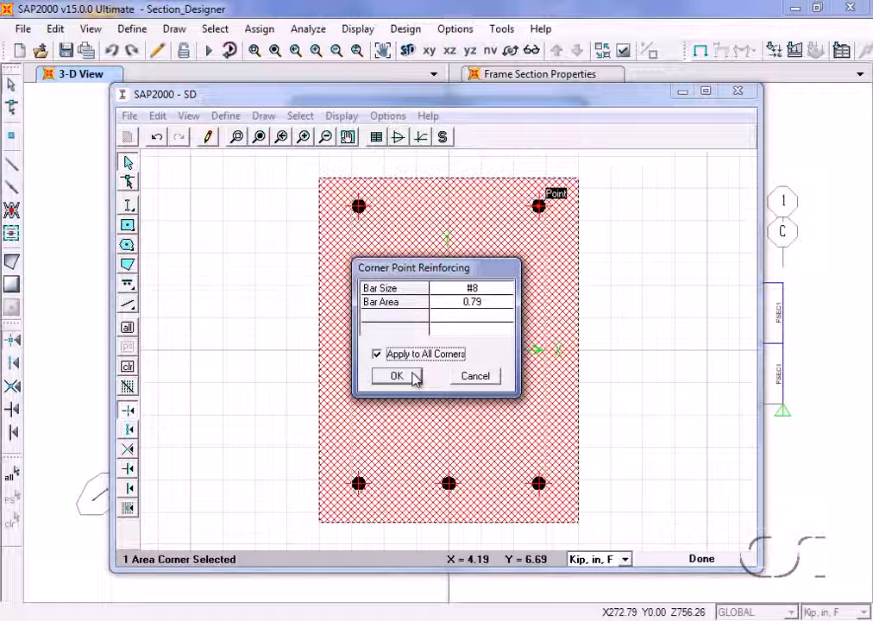
{"action": "left_click", "coordinate": [396, 376]}
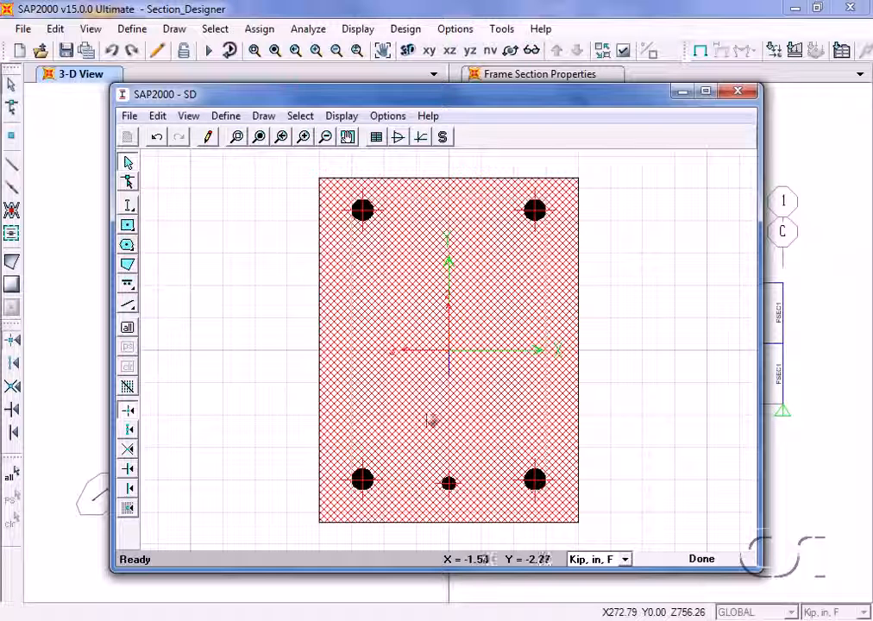
Set the rectangle's bottom edge reinforcing to bar size #6 with a bar spacing of 4.2 in.
{"action": "right_click", "coordinate": [449, 483]}
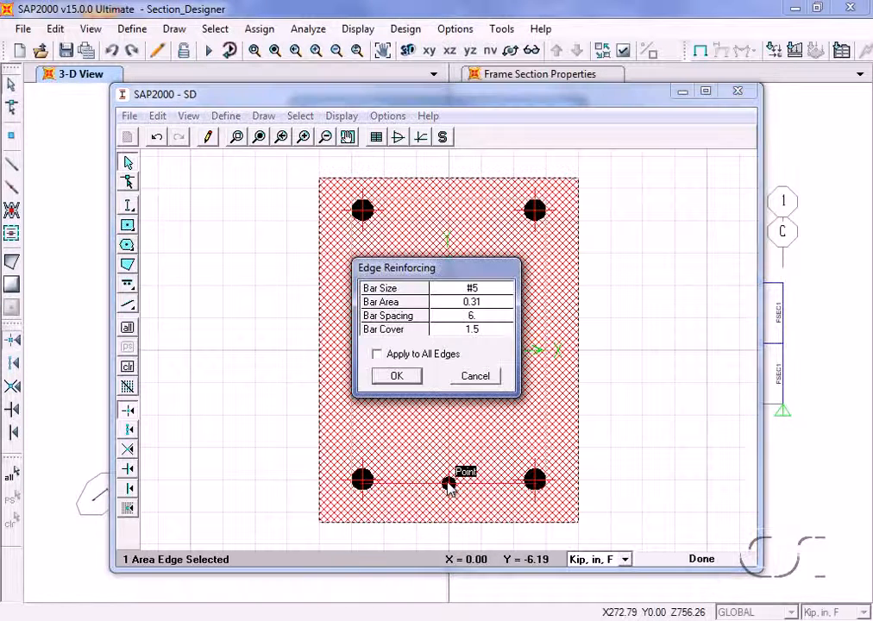
{"action": "left_click", "coordinate": [484, 293]}
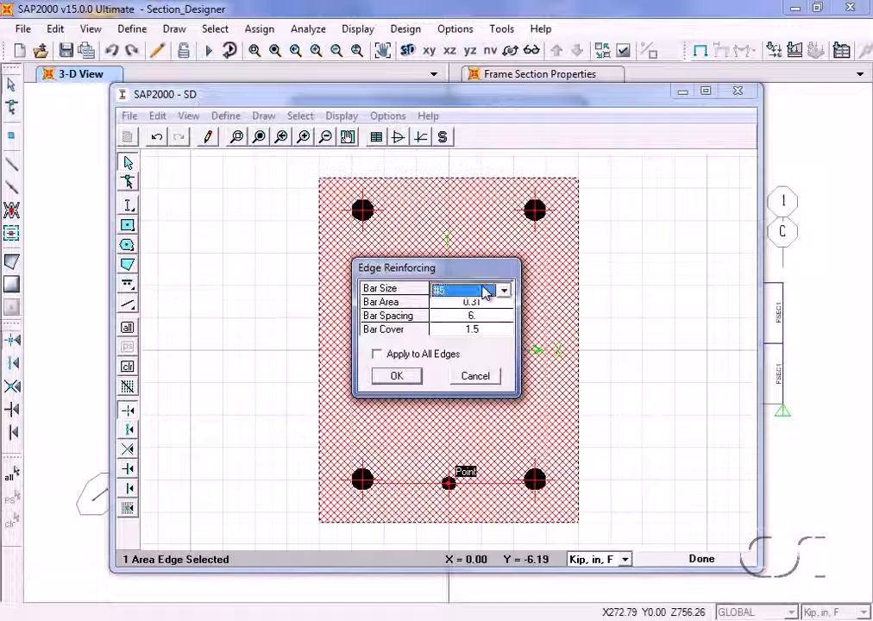
{"action": "left_click", "coordinate": [484, 294]}
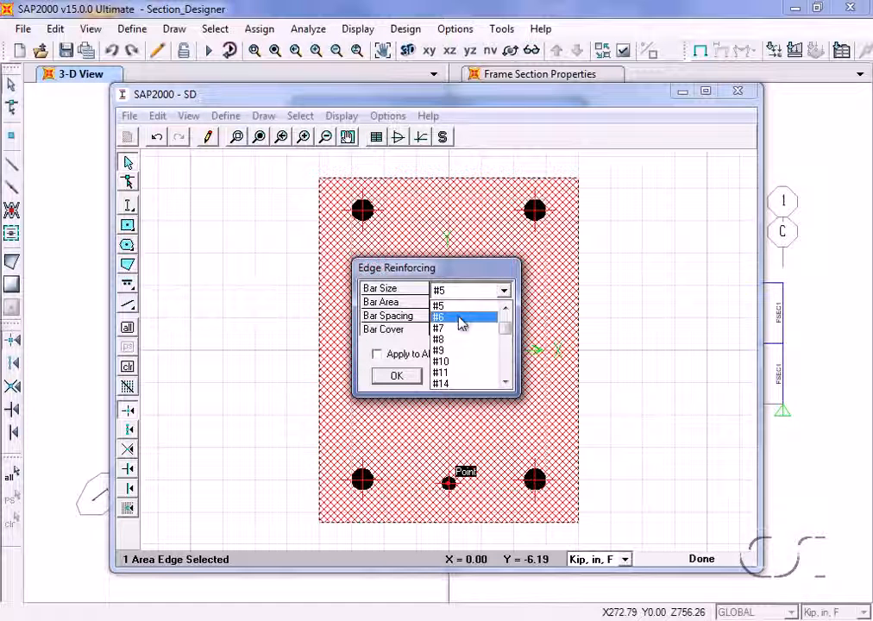
{"action": "left_click", "coordinate": [462, 317]}
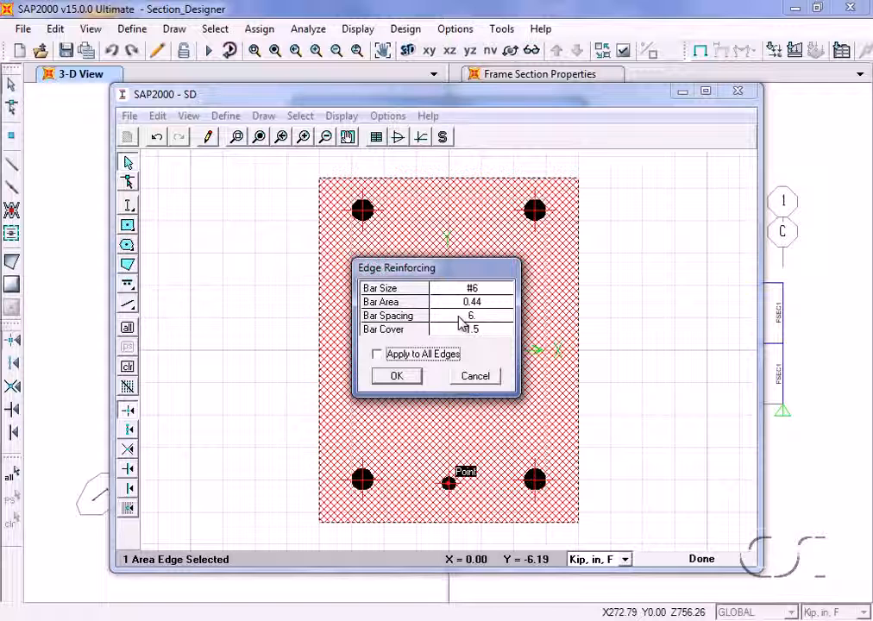
{"action": "left_click", "coordinate": [471, 317]}
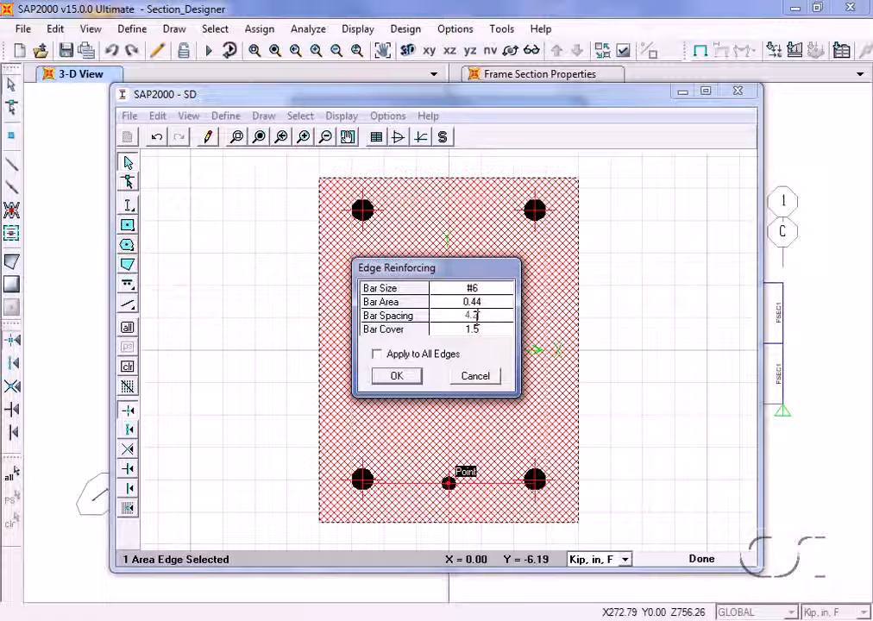
{"action": "left_click", "coordinate": [413, 377]}
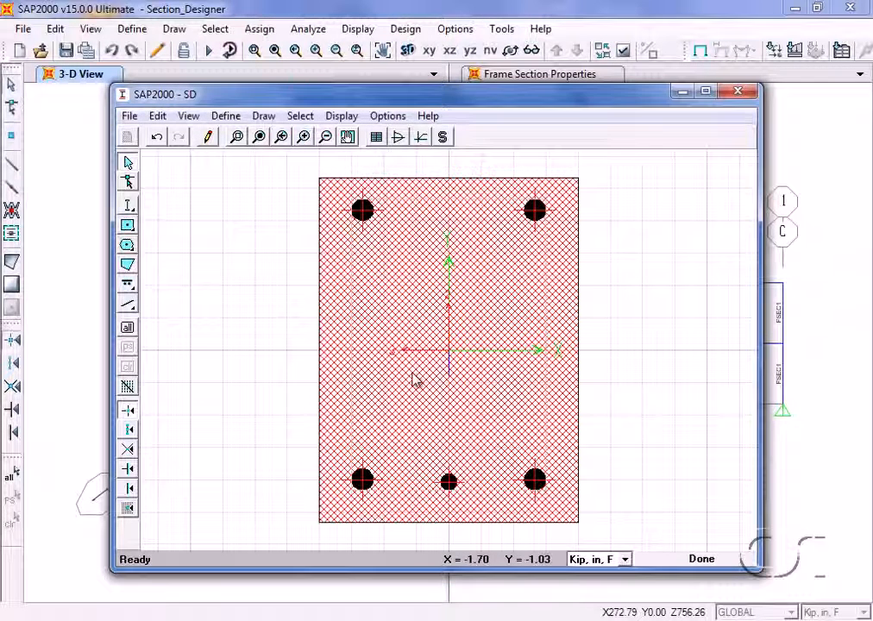
Set the rectangle's bottom-right corner reinforcing to bar size #6 for that corner only.
{"action": "right_click", "coordinate": [535, 481]}
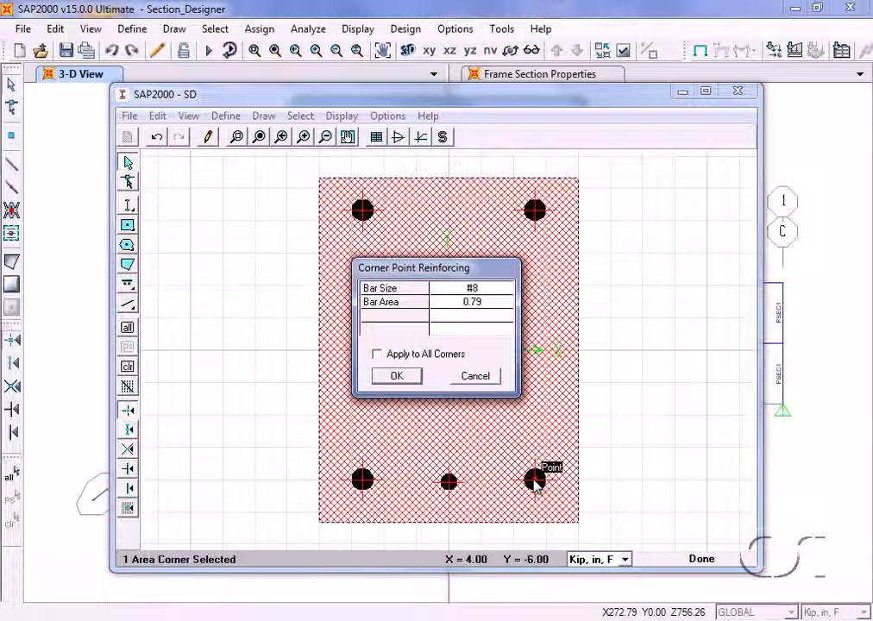
{"action": "left_click", "coordinate": [484, 294]}
{"action": "left_click", "coordinate": [484, 295]}
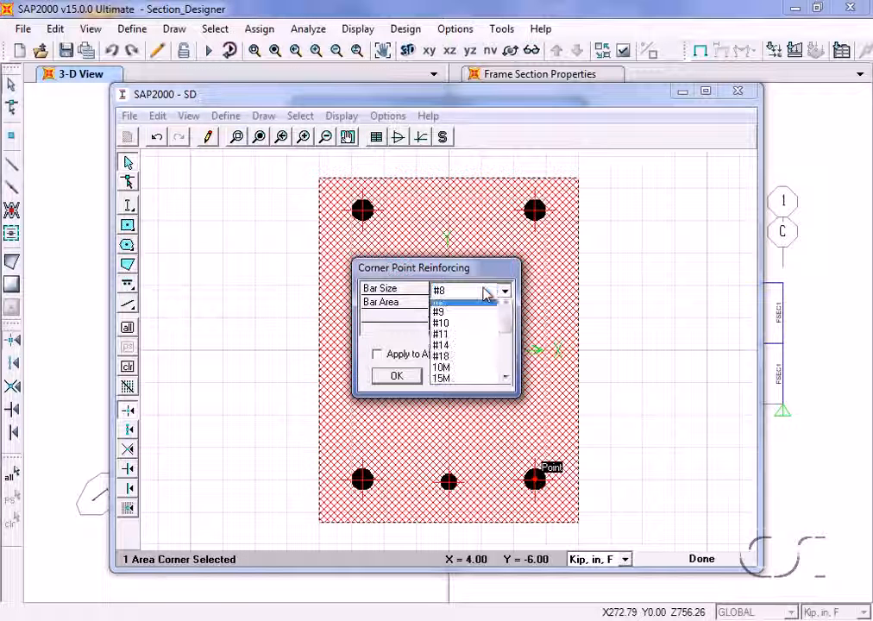
{"action": "left_click", "coordinate": [504, 308]}
{"action": "left_click", "coordinate": [505, 307]}
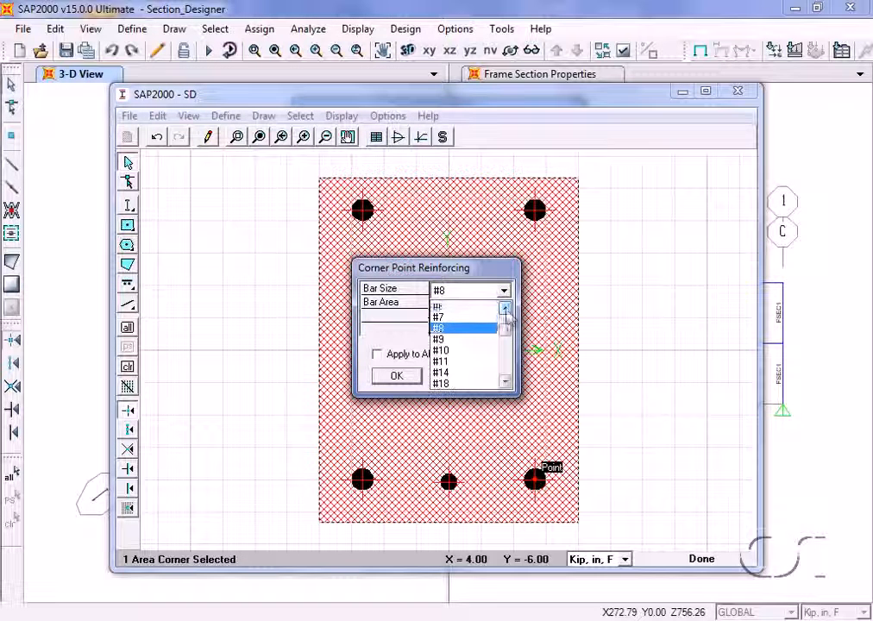
{"action": "left_click", "coordinate": [471, 309]}
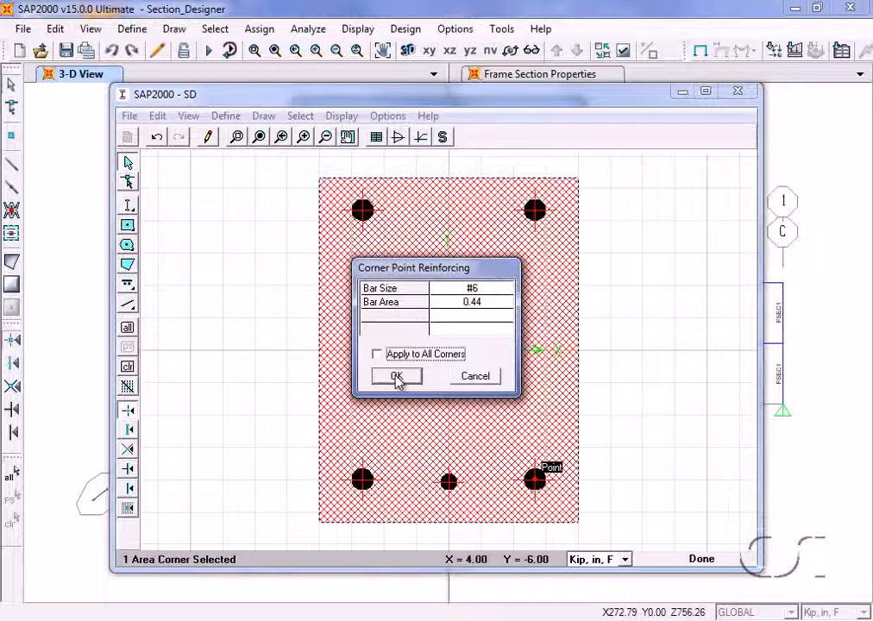
{"action": "left_click", "coordinate": [397, 377]}
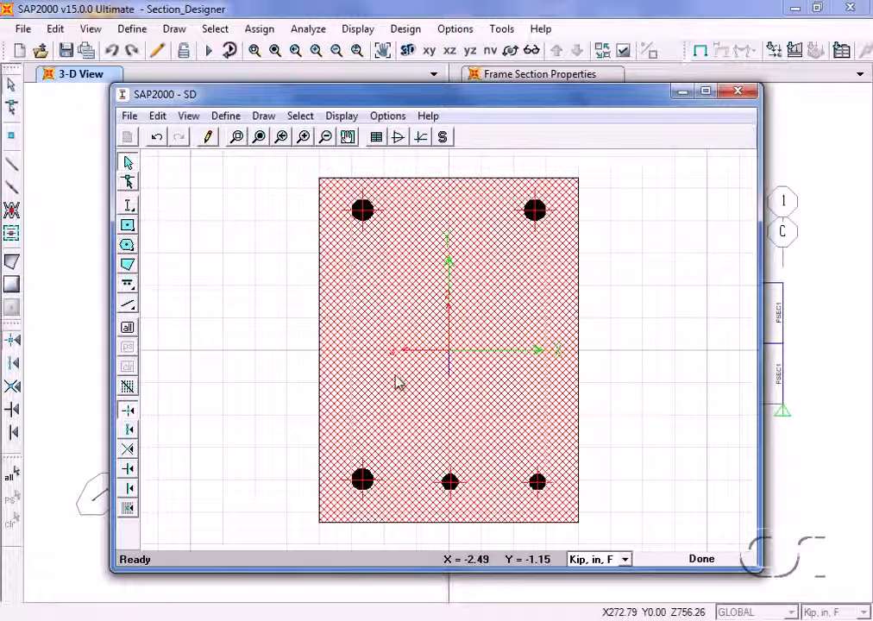
Set the rectangle's bottom-left corner reinforcing to bar size #6 for that corner only.
{"action": "right_click", "coordinate": [362, 481]}
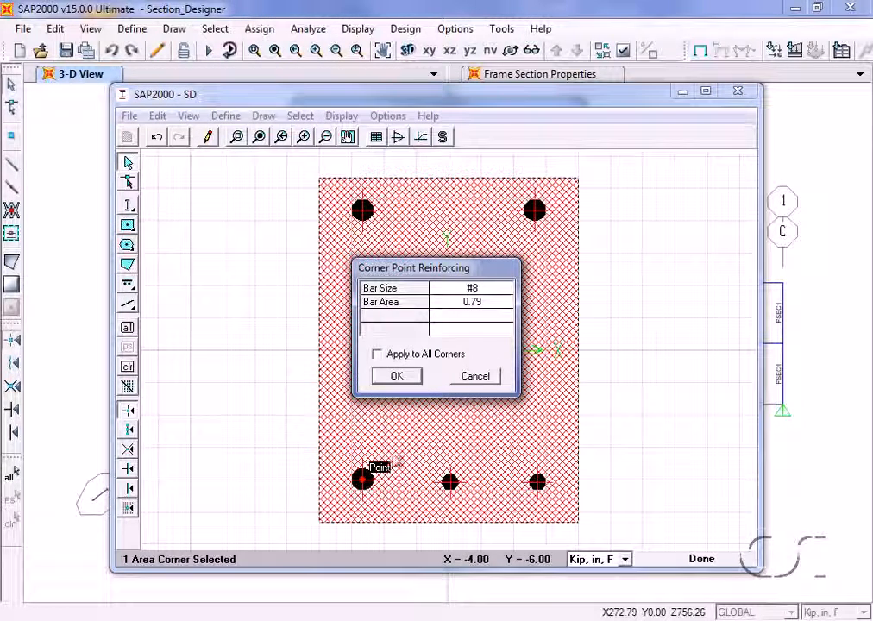
{"action": "left_click", "coordinate": [477, 291]}
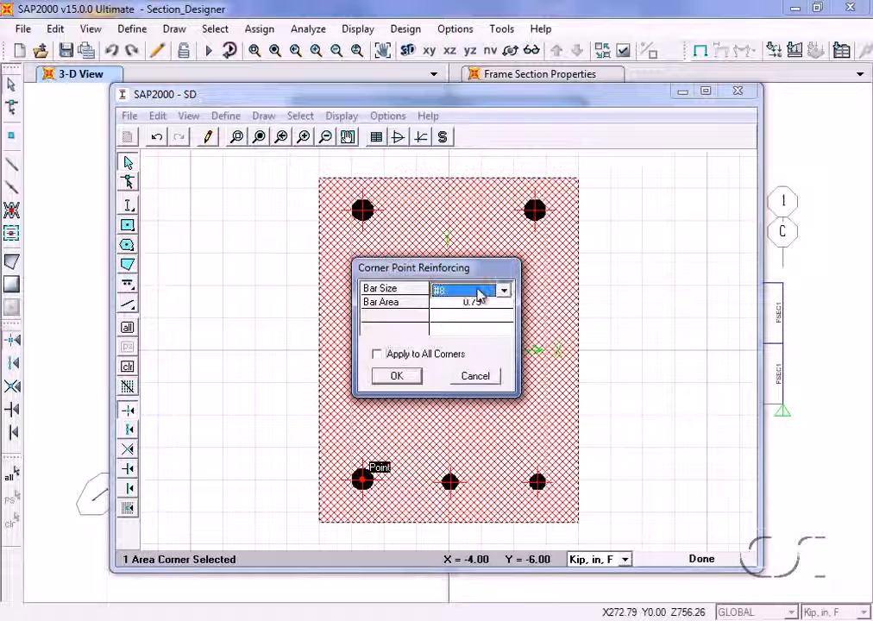
{"action": "left_click", "coordinate": [502, 291]}
{"action": "left_click", "coordinate": [507, 309]}
{"action": "left_click", "coordinate": [507, 309]}
{"action": "left_click", "coordinate": [470, 306]}
{"action": "left_click", "coordinate": [399, 383]}
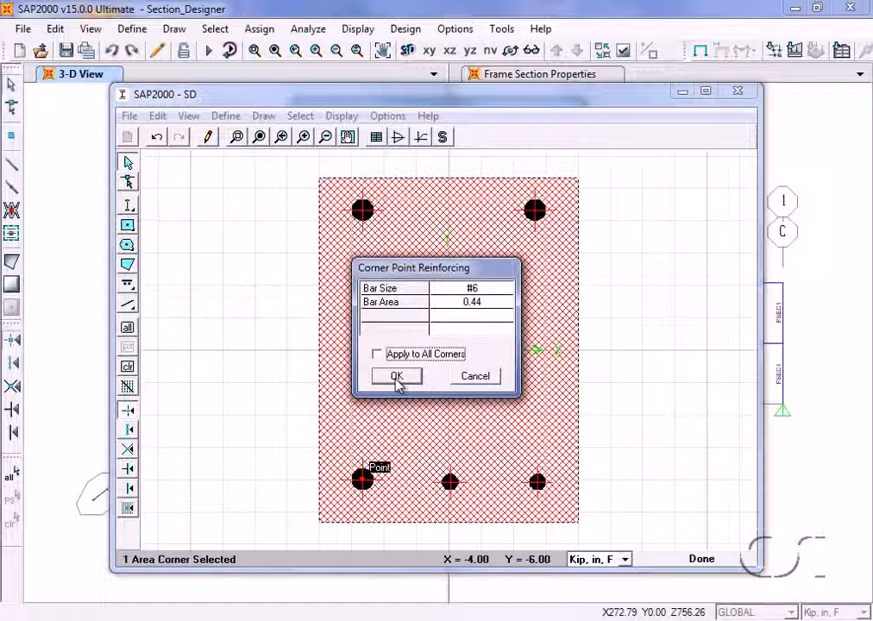
Accept the bottom-left corner's #6 reinforcing, and draw a line bar about 10.3 in long across the section above the bottom bars.
{"action": "left_click", "coordinate": [397, 381]}
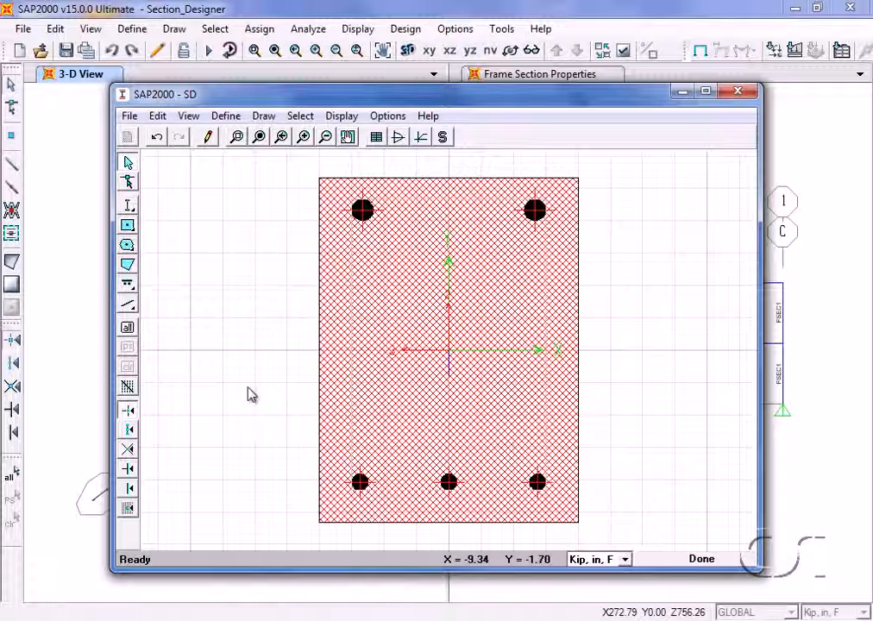
{"action": "left_click", "coordinate": [132, 297]}
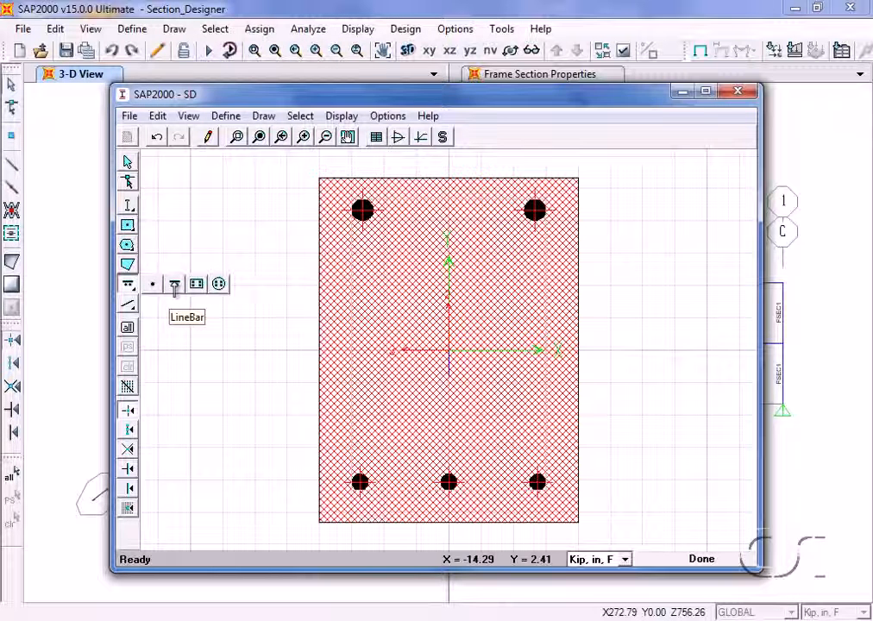
{"action": "left_click", "coordinate": [174, 287]}
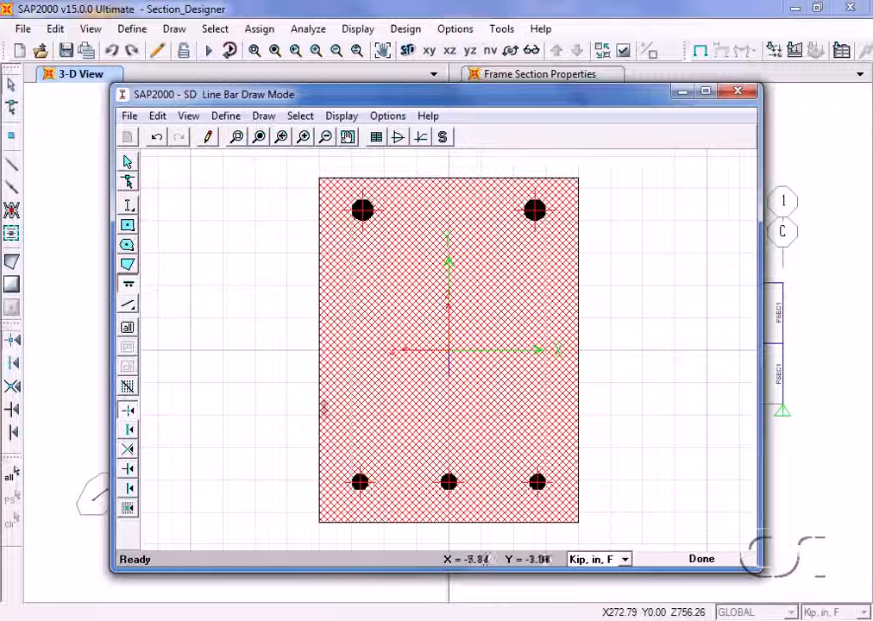
{"action": "left_click", "coordinate": [344, 420]}
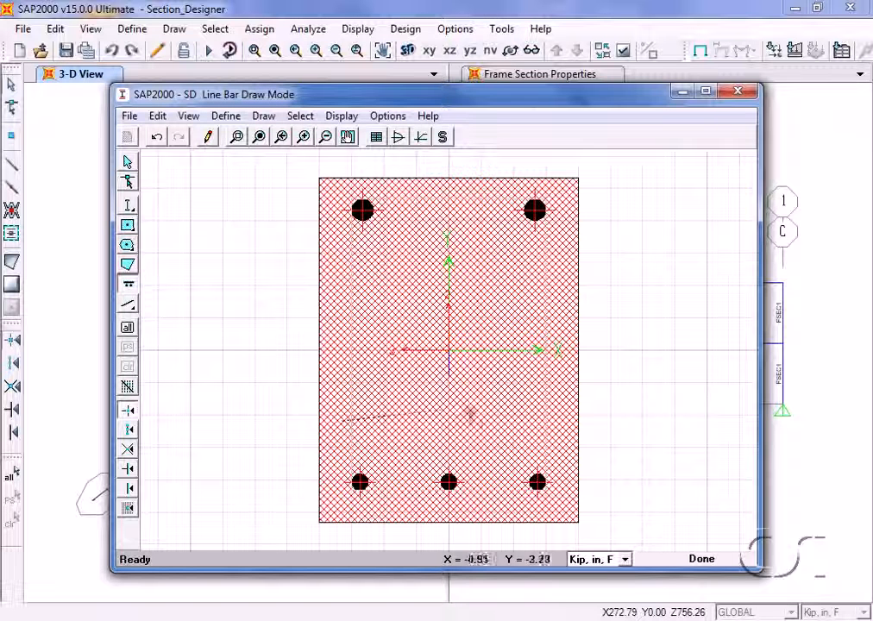
{"action": "left_click", "coordinate": [565, 420]}
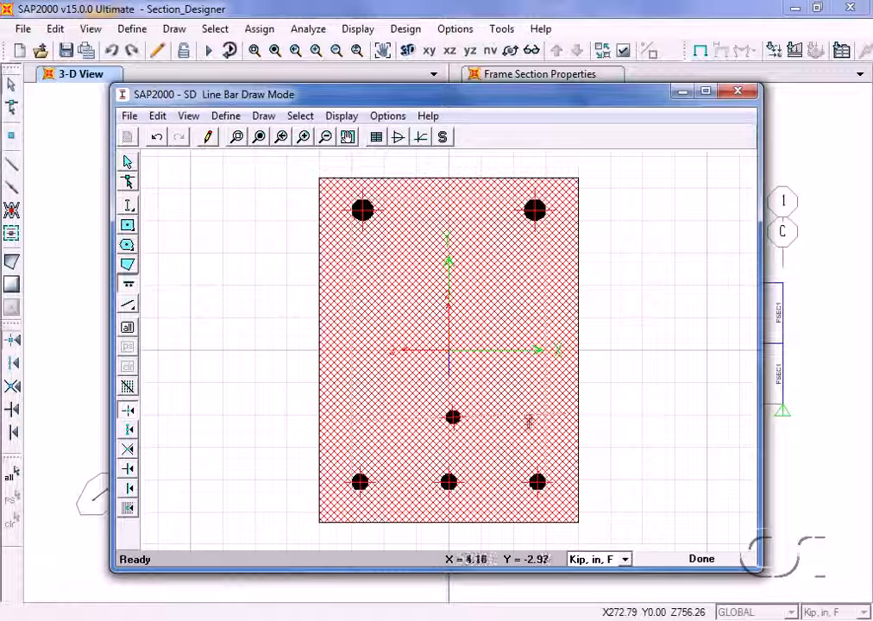
{"action": "key", "text": "Escape"}
Set the new line bar's start point to X1 -4.125 and Y1 -4.625.
{"action": "right_click", "coordinate": [449, 413]}
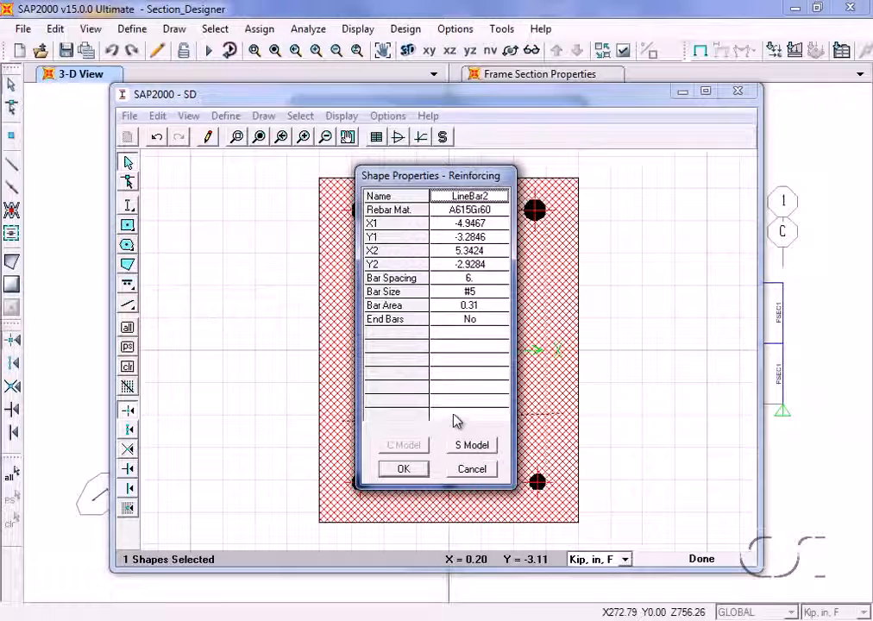
{"action": "left_click_drag", "start_coordinate": [449, 185], "coordinate": [680, 173]}
{"action": "left_click", "coordinate": [696, 214]}
{"action": "key", "text": "BackSpace"}
{"action": "type", "text": "-4.125"}
{"action": "left_click", "coordinate": [704, 228]}
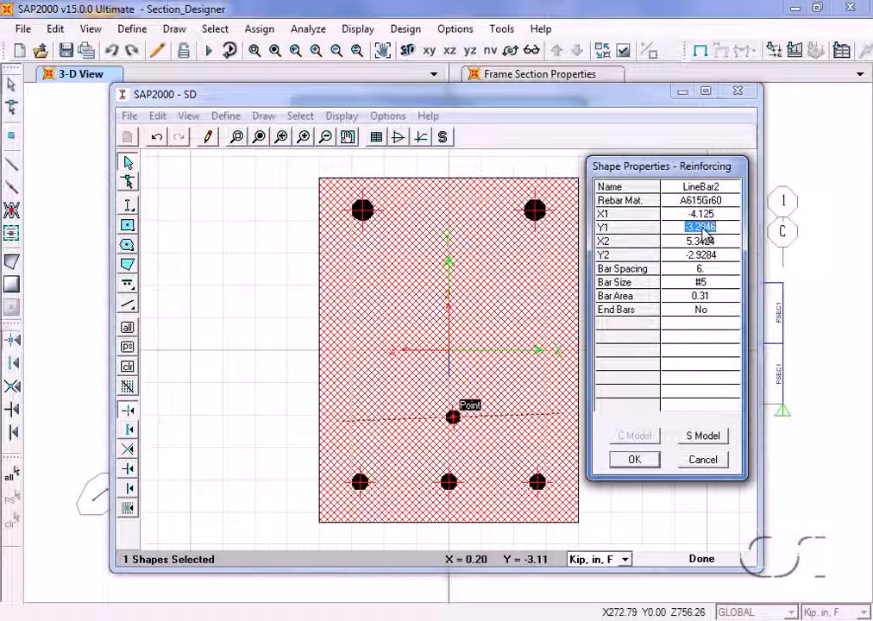
{"action": "key", "text": "BackSpace"}
{"action": "type", "text": "-4.625"}
Set the line bar's end point to X2 4.125 and Y2 -4.625.
{"action": "left_click", "coordinate": [712, 242]}
{"action": "type", "text": "4.125"}
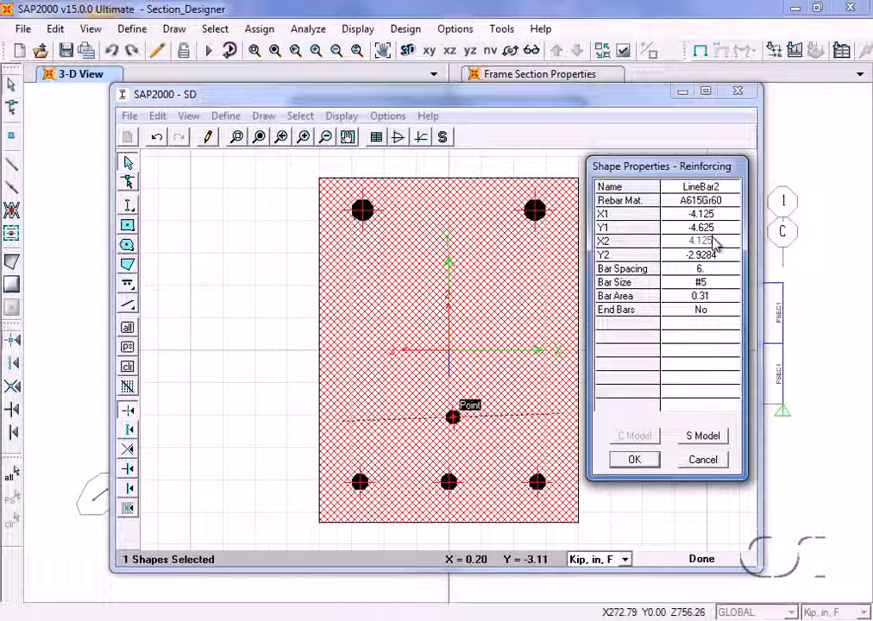
{"action": "left_click", "coordinate": [711, 256]}
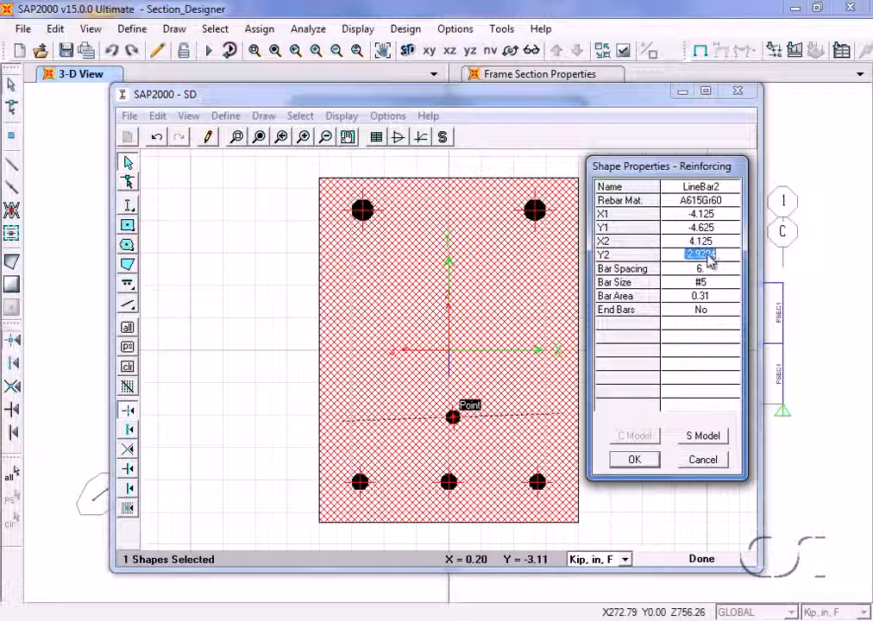
{"action": "type", "text": "-"}
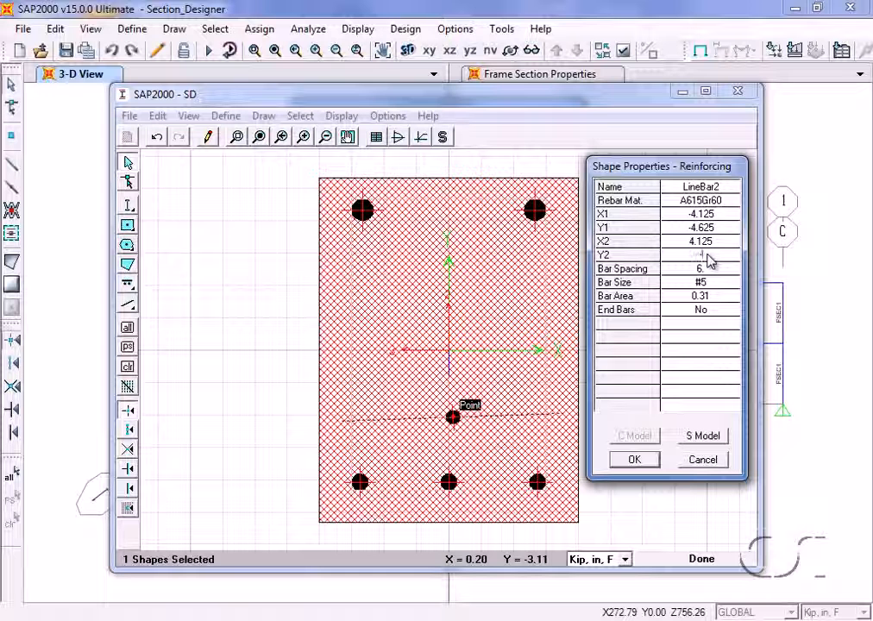
{"action": "type", "text": "4.625"}
Set the line bar's bar spacing to 4.2 in and its bar size to #6.
{"action": "left_click", "coordinate": [704, 269]}
{"action": "type", "text": "4"}
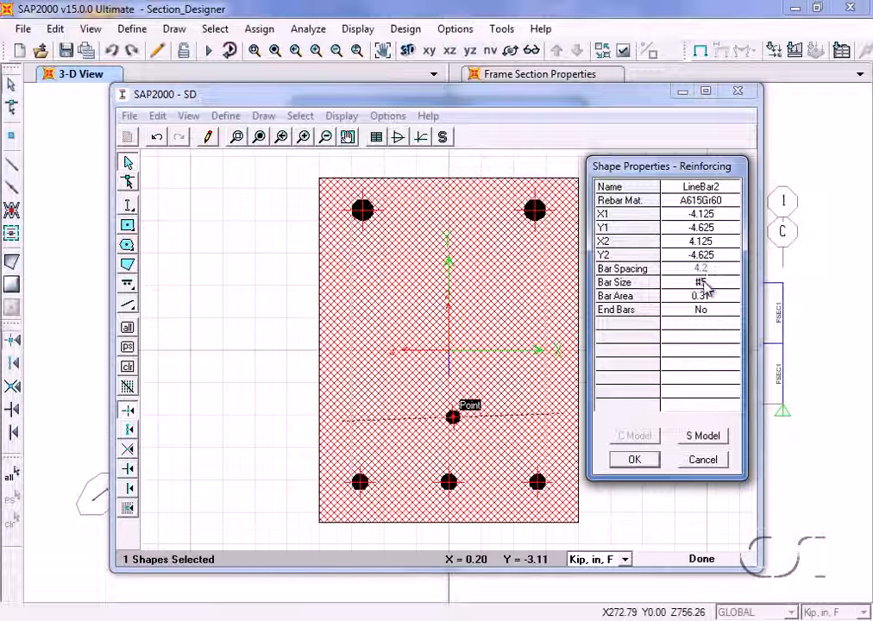
{"action": "left_click", "coordinate": [701, 283]}
{"action": "left_click", "coordinate": [732, 287]}
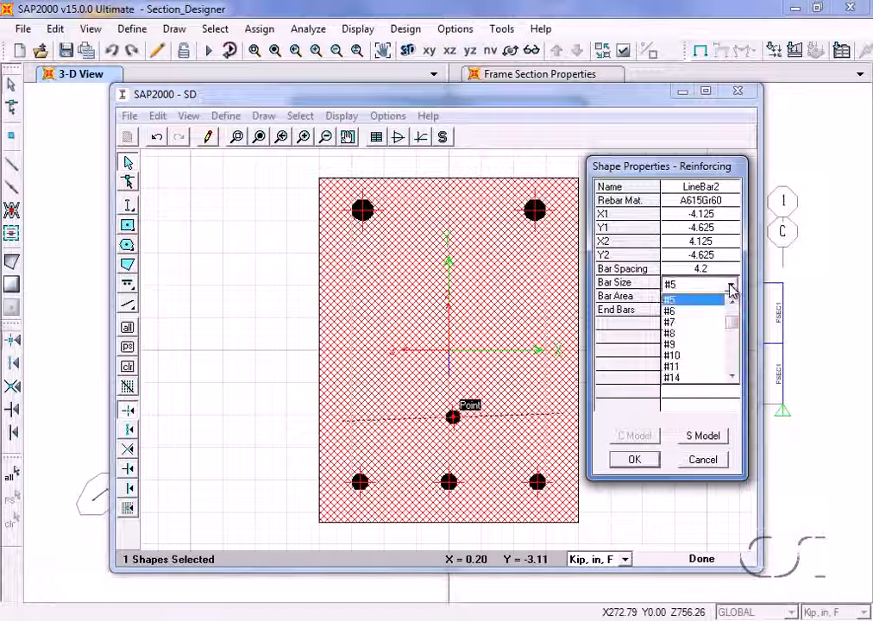
{"action": "left_click", "coordinate": [675, 313]}
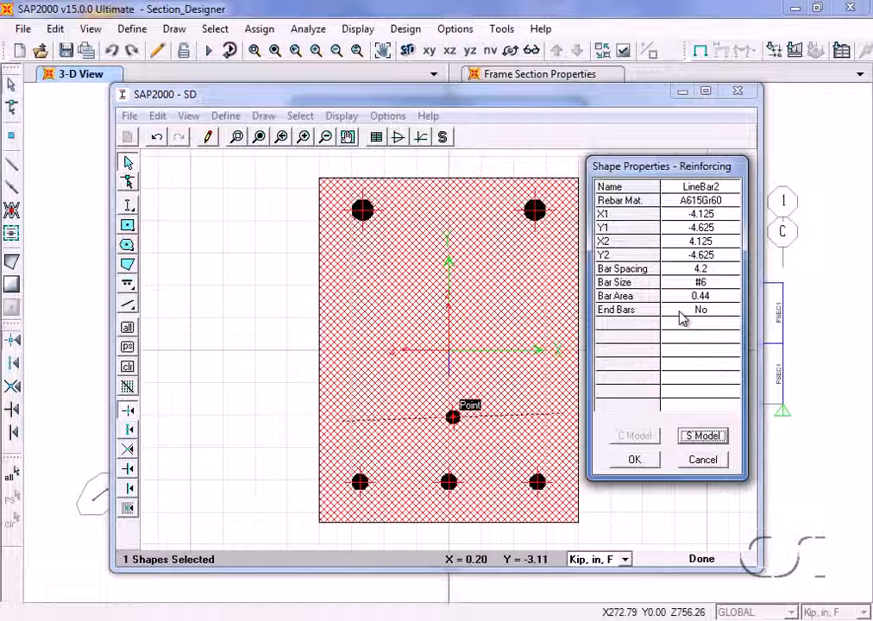
Set End Bars to Yes for the line bar and apply its reinforcing properties.
{"action": "left_click", "coordinate": [682, 318]}
{"action": "left_click", "coordinate": [682, 317]}
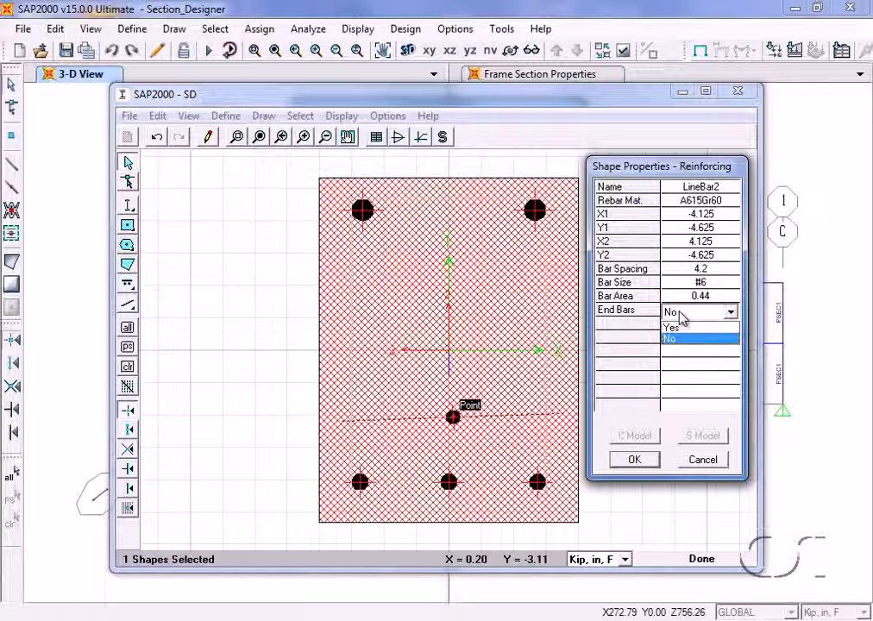
{"action": "left_click", "coordinate": [695, 328]}
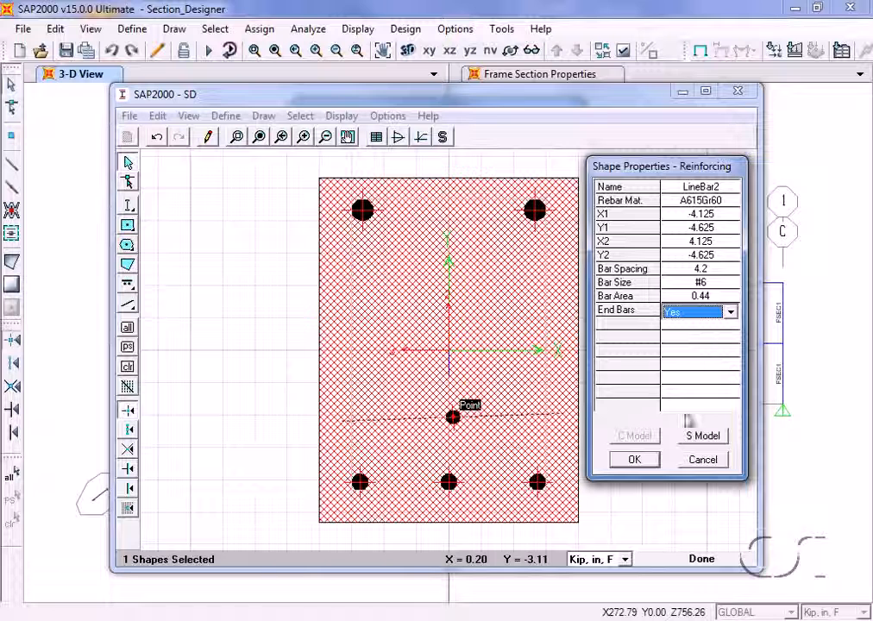
{"action": "left_click", "coordinate": [634, 459]}
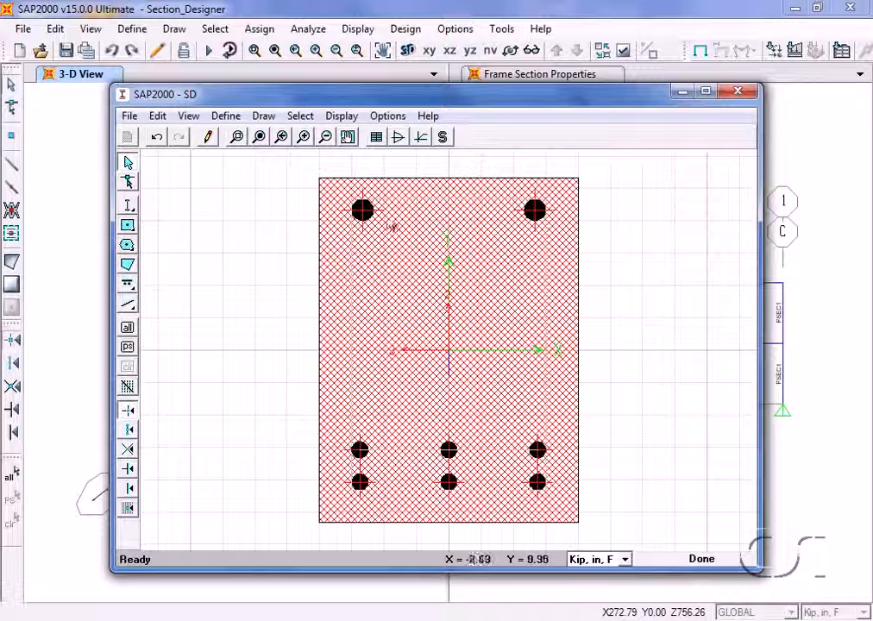
Review the calculated section properties of the SD section and close the listing.
{"action": "left_click", "coordinate": [344, 117]}
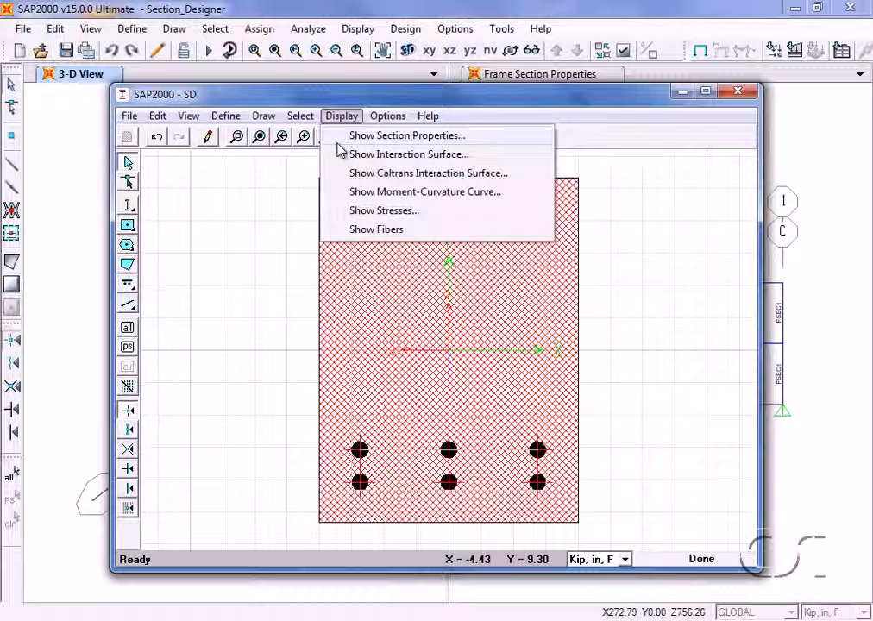
{"action": "left_click", "coordinate": [437, 141]}
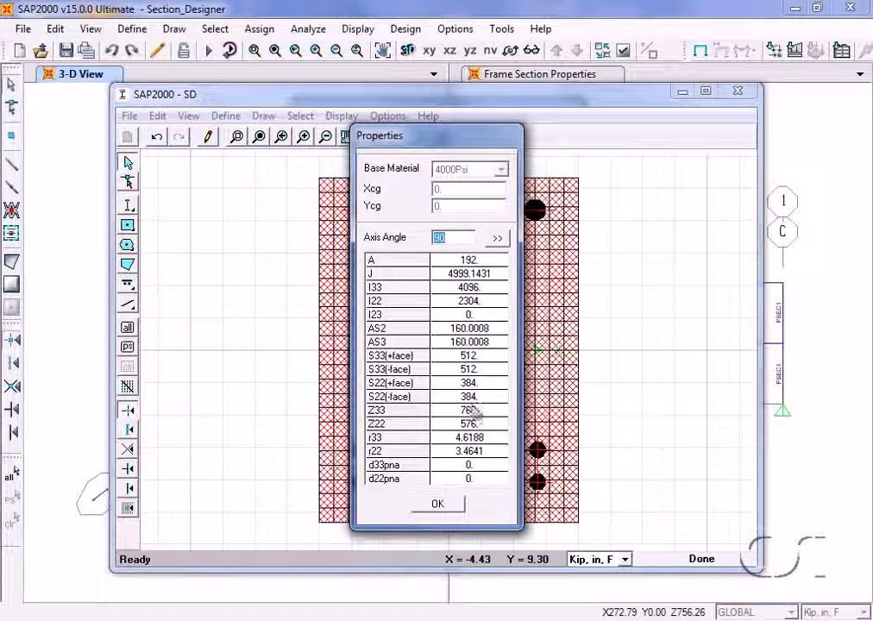
{"action": "left_click", "coordinate": [442, 506]}
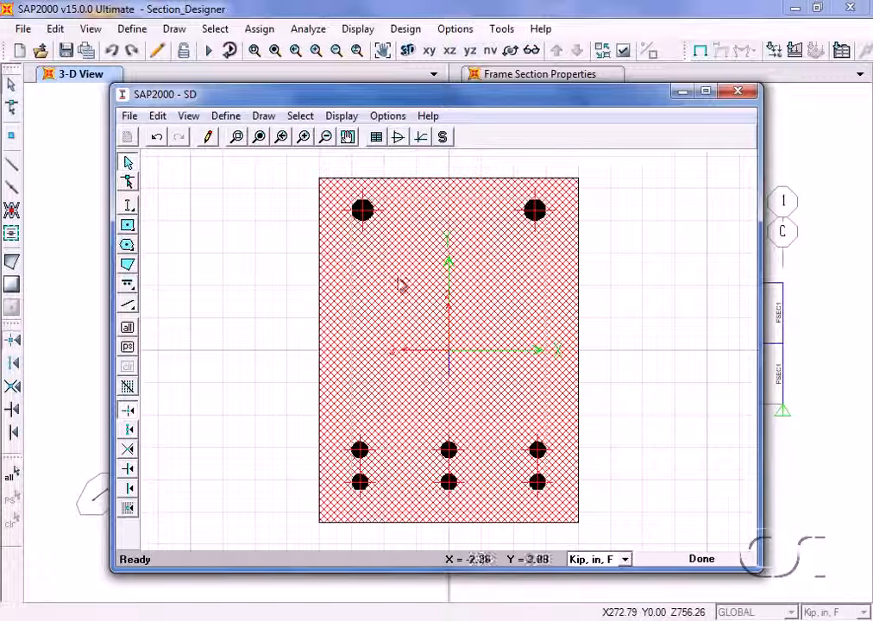
Review the section's interaction surface with the 3D plan angle at 35, stepping through the curves as far as curve 6.
{"action": "left_click", "coordinate": [341, 118]}
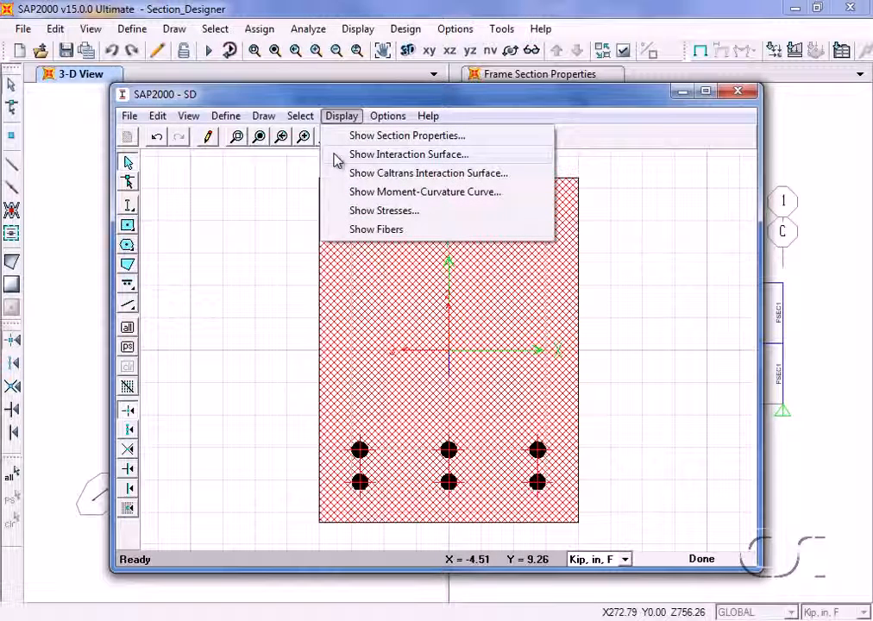
{"action": "left_click", "coordinate": [456, 157]}
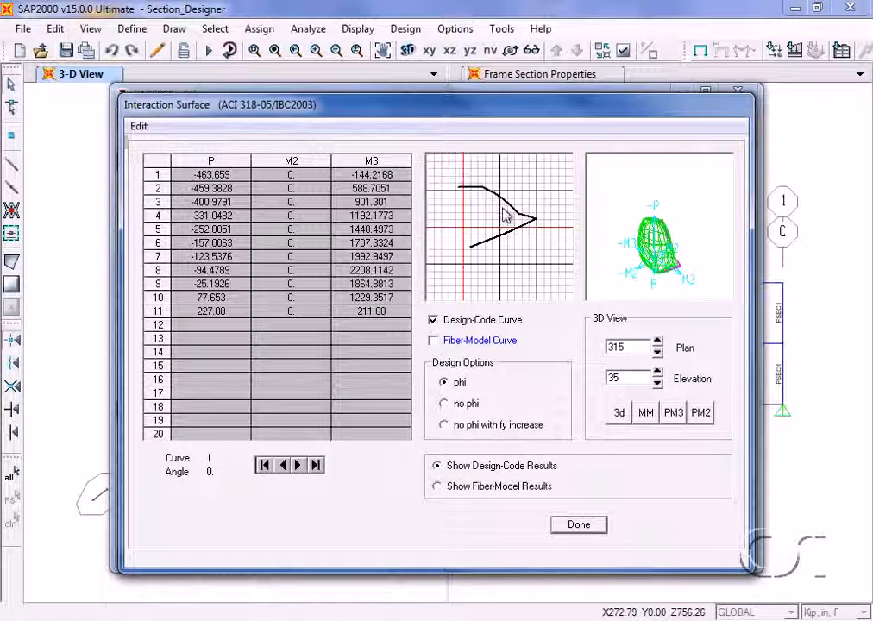
{"action": "left_click", "coordinate": [657, 342]}
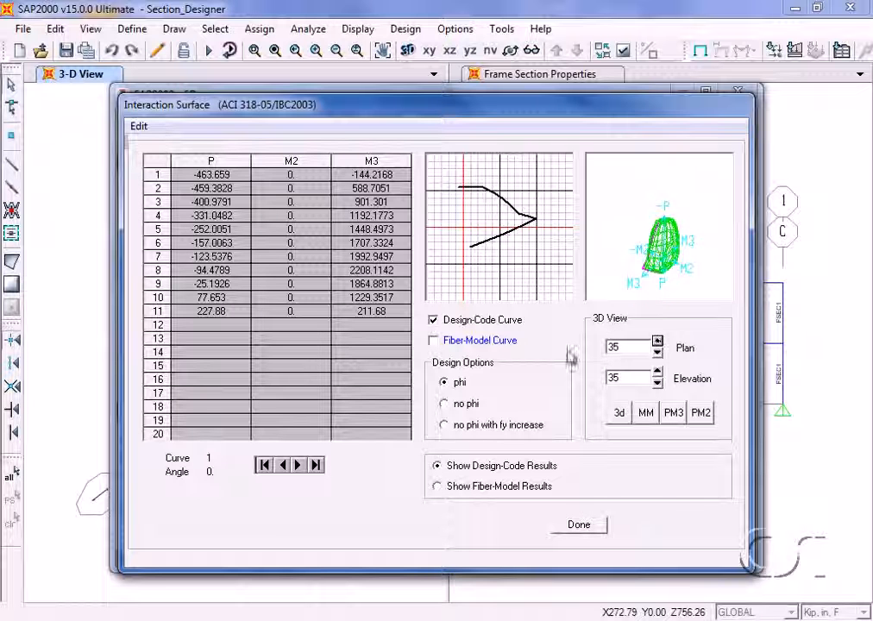
{"action": "left_click", "coordinate": [299, 466]}
{"action": "left_click", "coordinate": [299, 466]}
{"action": "left_click", "coordinate": [299, 466]}
{"action": "left_click", "coordinate": [299, 466]}
{"action": "left_click", "coordinate": [299, 466]}
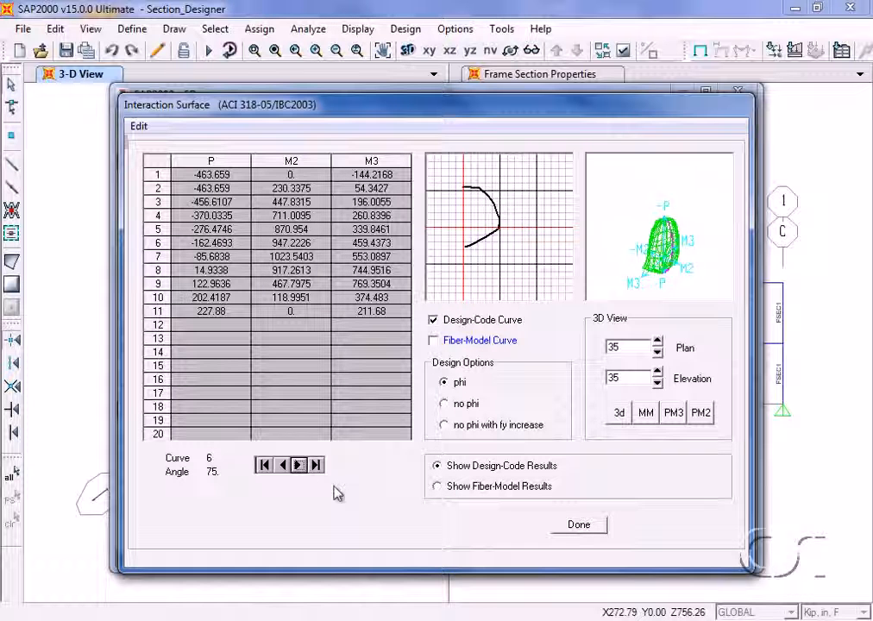
{"action": "left_click", "coordinate": [592, 528]}
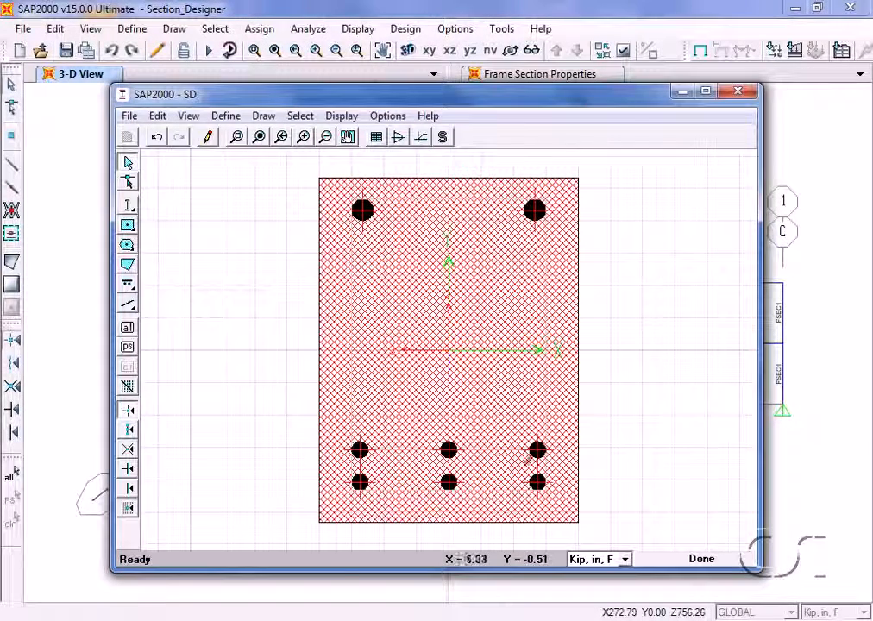
Examine the section's moment-curvature curve and strain diagram, and close the display.
{"action": "left_click", "coordinate": [346, 118]}
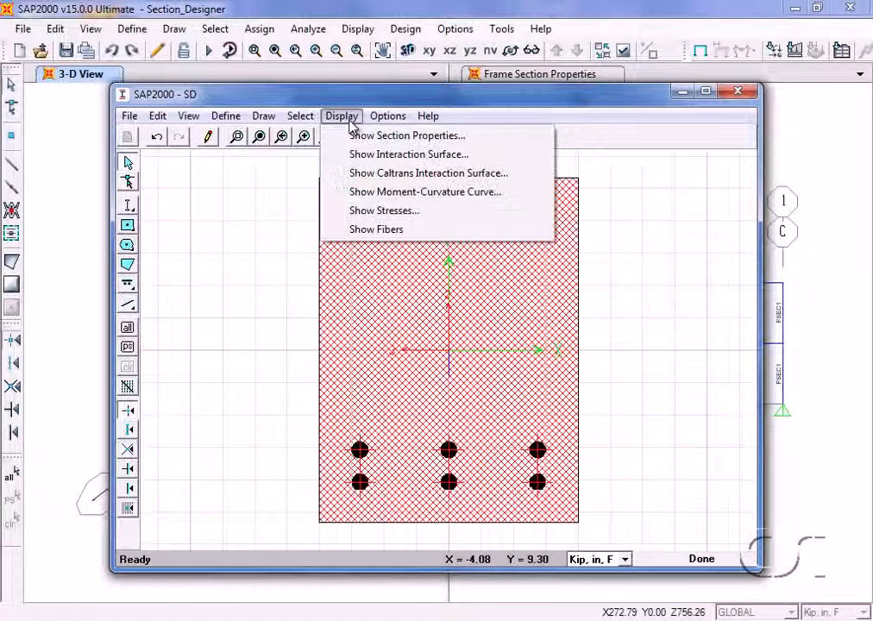
{"action": "left_click", "coordinate": [452, 197]}
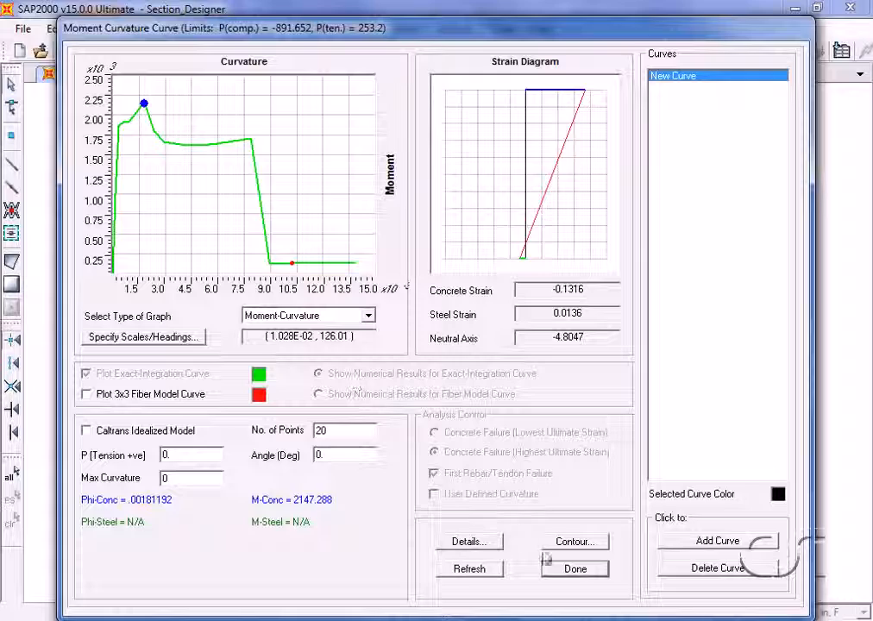
{"action": "left_click", "coordinate": [574, 570]}
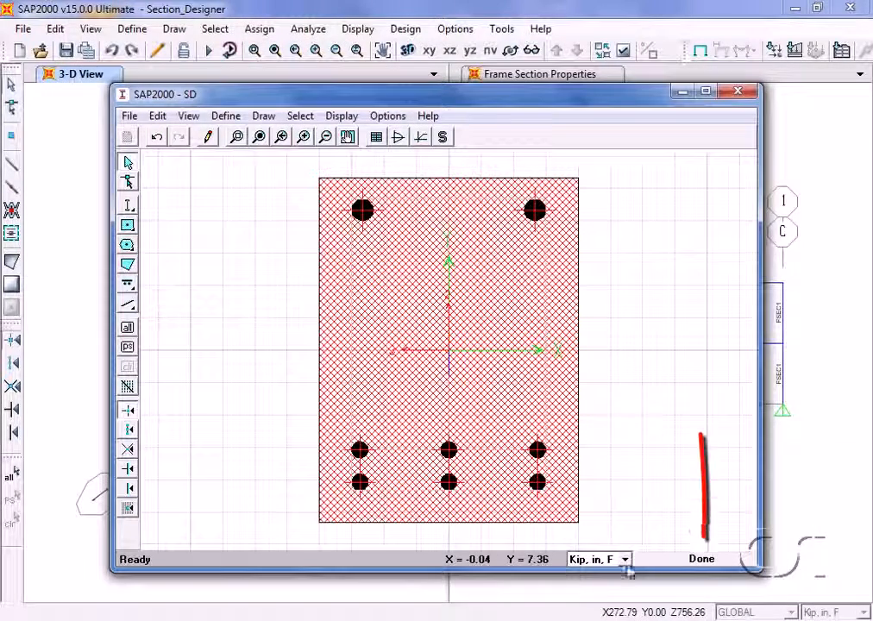
Finish the SD section in Section Designer and accept it into the list of frame properties.
{"action": "left_click", "coordinate": [709, 565]}
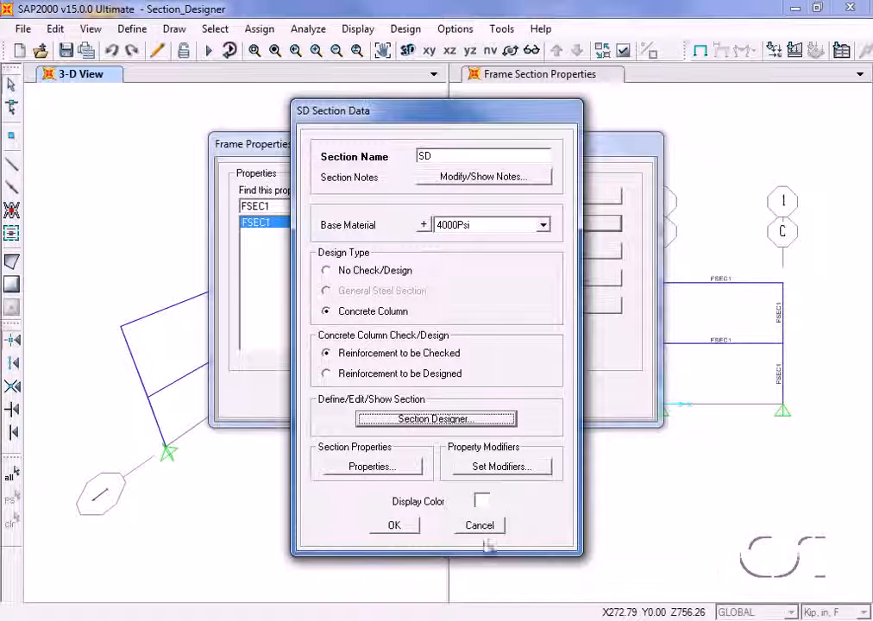
{"action": "left_click", "coordinate": [397, 526]}
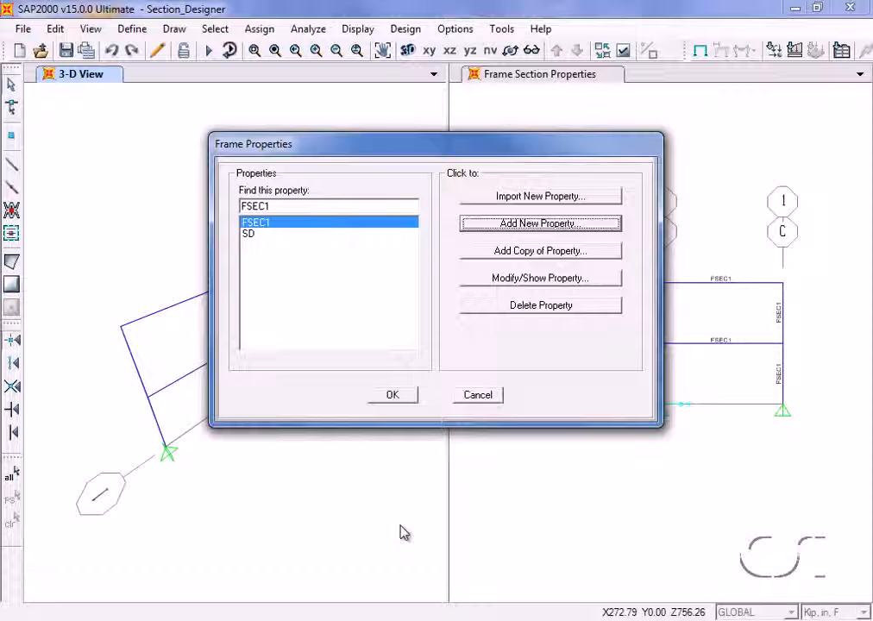
{"action": "left_click", "coordinate": [246, 235]}
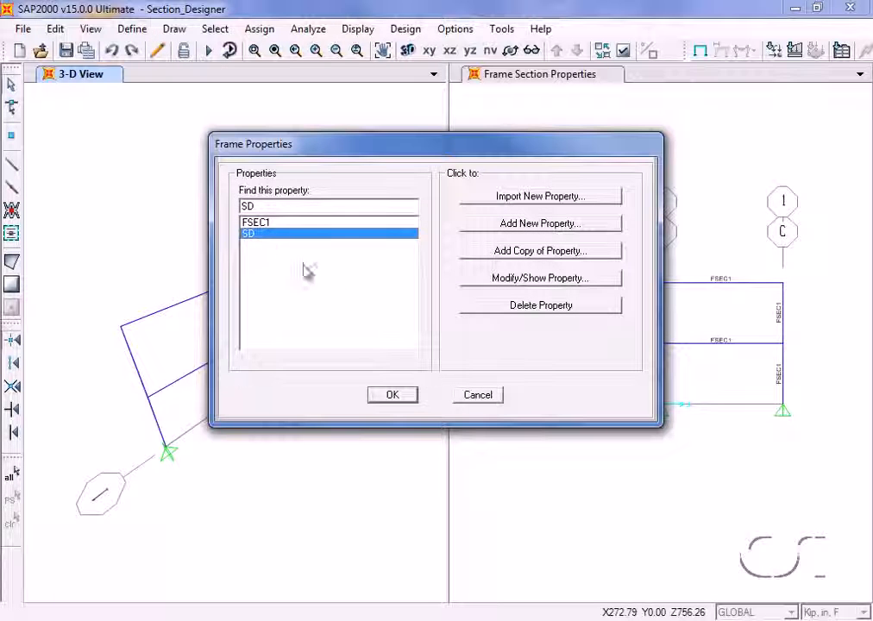
{"action": "left_click", "coordinate": [392, 397]}
Assign the SD frame section to all four beams of the frame in the X-Z elevation view.
{"action": "left_click", "coordinate": [496, 288]}
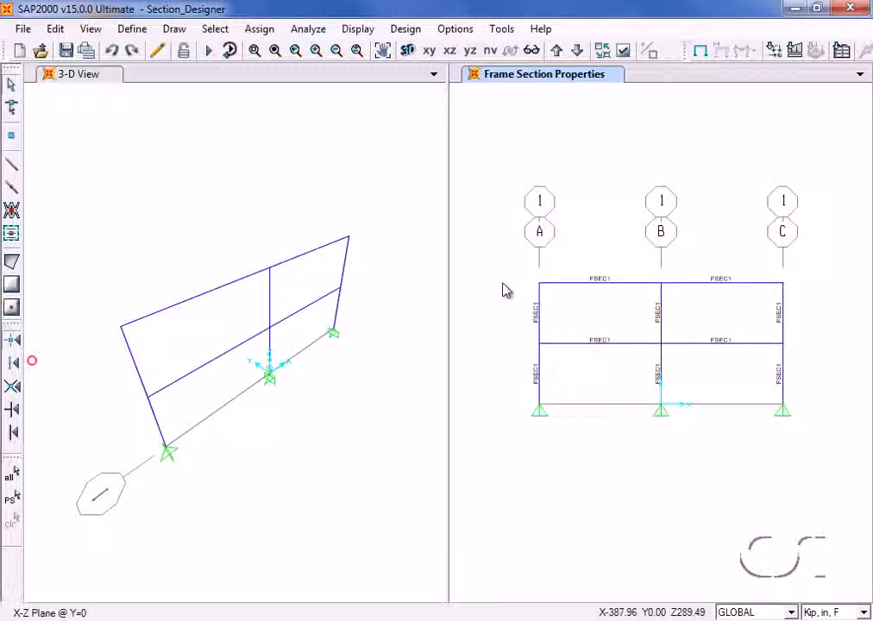
{"action": "left_click_drag", "start_coordinate": [626, 254], "coordinate": [571, 376]}
{"action": "left_click_drag", "start_coordinate": [735, 250], "coordinate": [716, 366]}
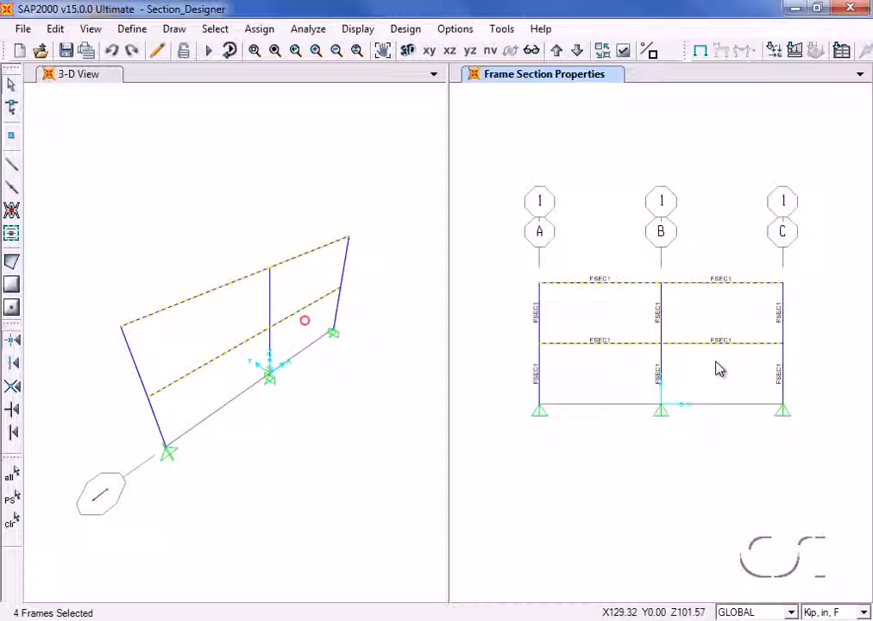
{"action": "left_click", "coordinate": [269, 31]}
{"action": "mouse_move", "coordinate": [285, 71]}
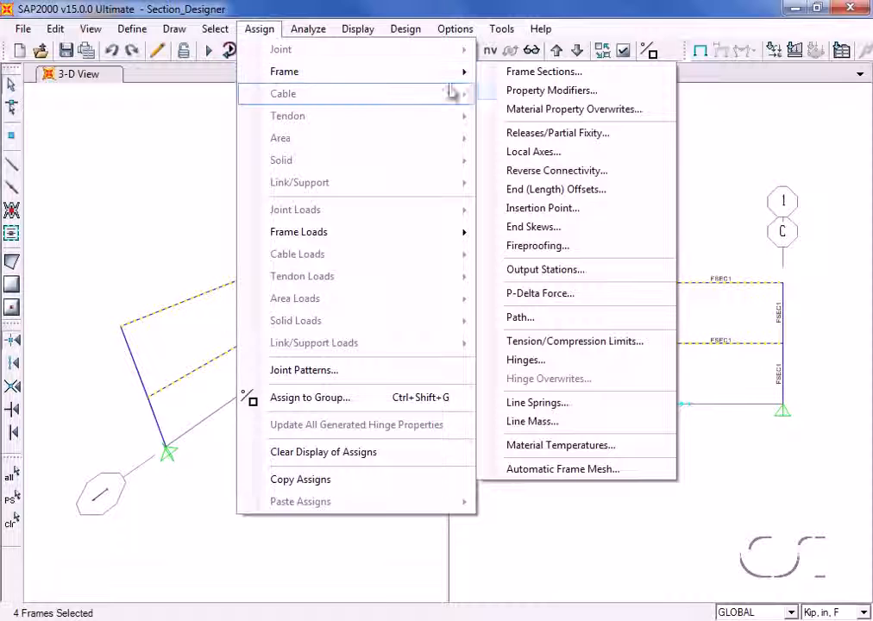
{"action": "left_click", "coordinate": [543, 72]}
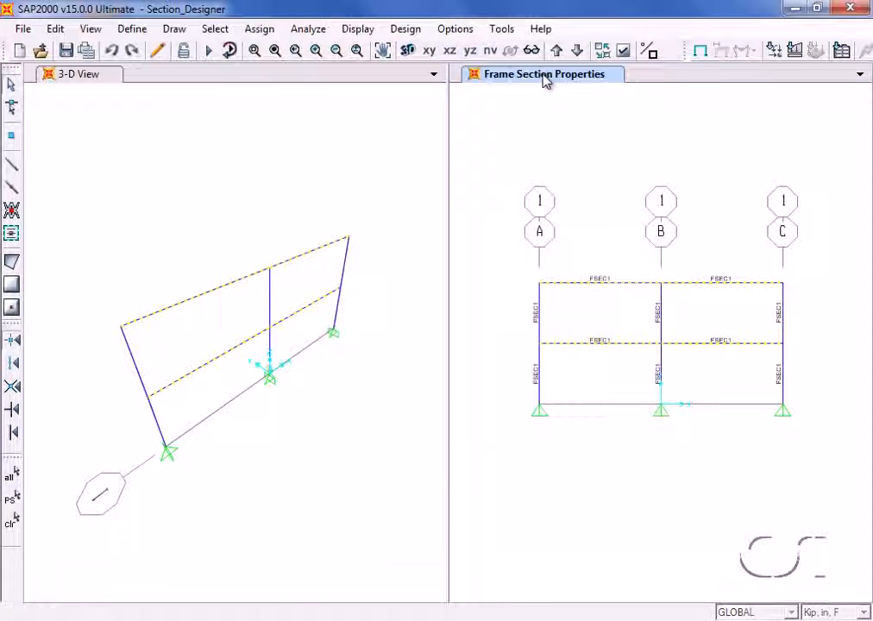
{"action": "left_click", "coordinate": [250, 233]}
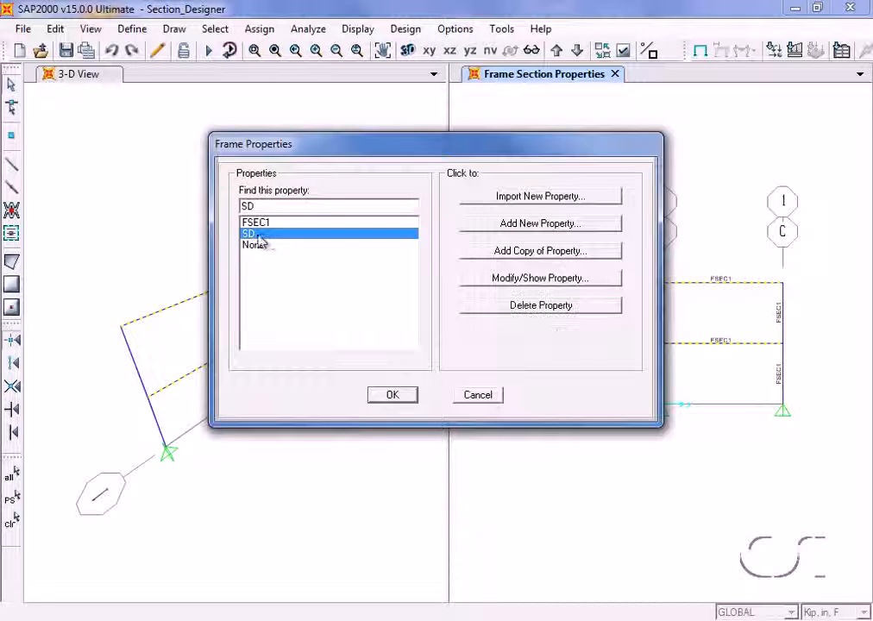
{"action": "left_click", "coordinate": [380, 394]}
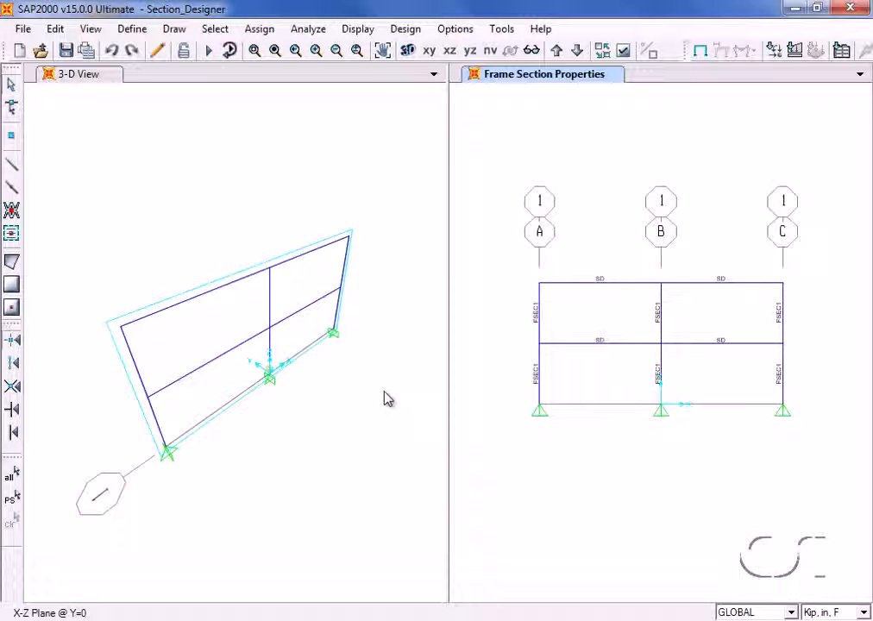
Run the analysis for the DEAD load case, leaving the MODAL case out of the run.
{"action": "left_click", "coordinate": [209, 50]}
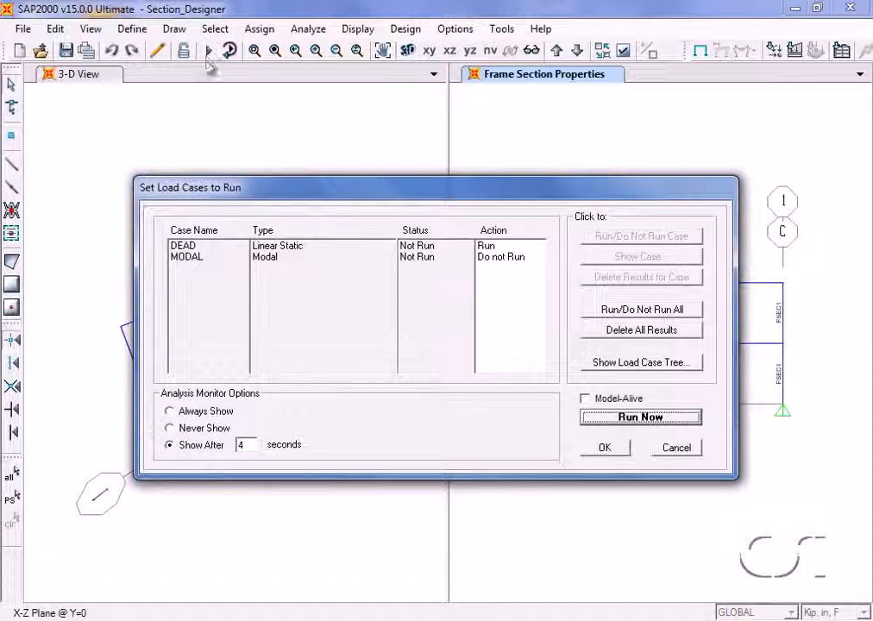
{"action": "left_click", "coordinate": [201, 247]}
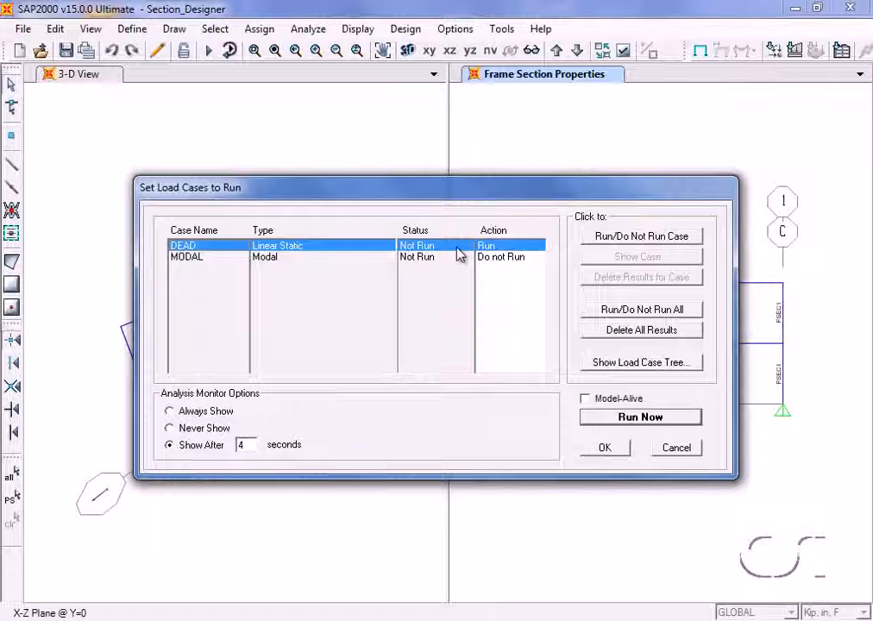
{"action": "left_click", "coordinate": [628, 417]}
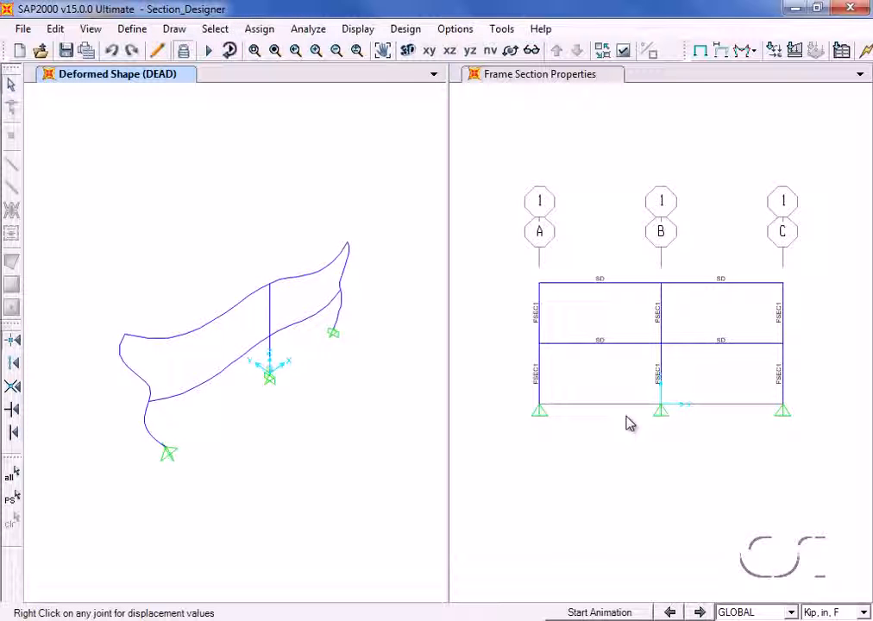
Start the concrete frame design/check of the structure with the X-Z elevation view active.
{"action": "left_click", "coordinate": [580, 220]}
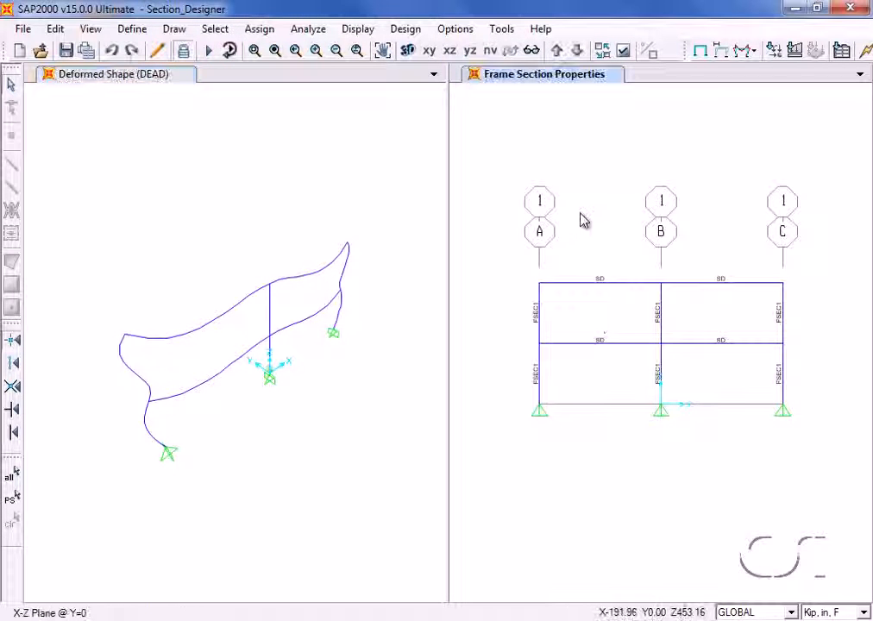
{"action": "left_click", "coordinate": [405, 28]}
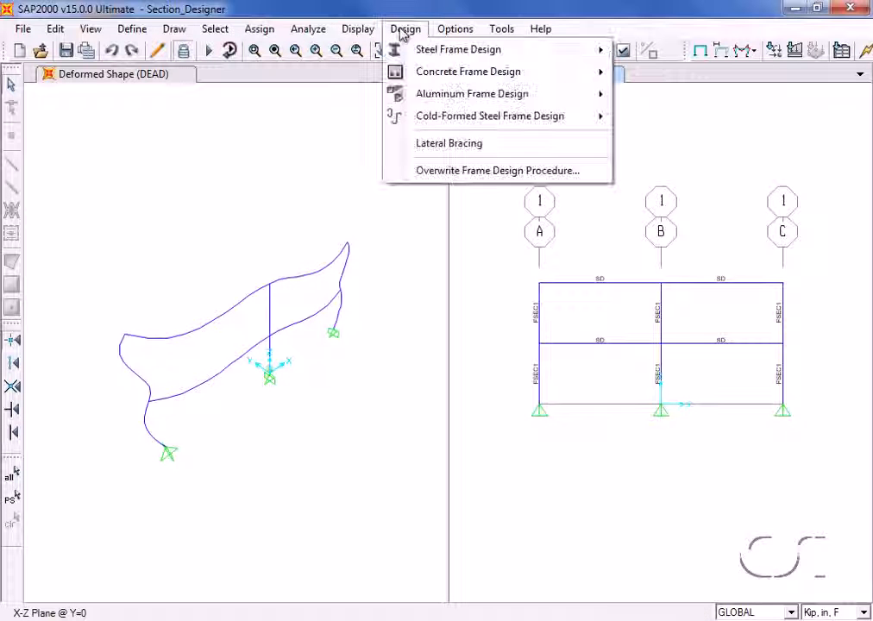
{"action": "mouse_move", "coordinate": [422, 74]}
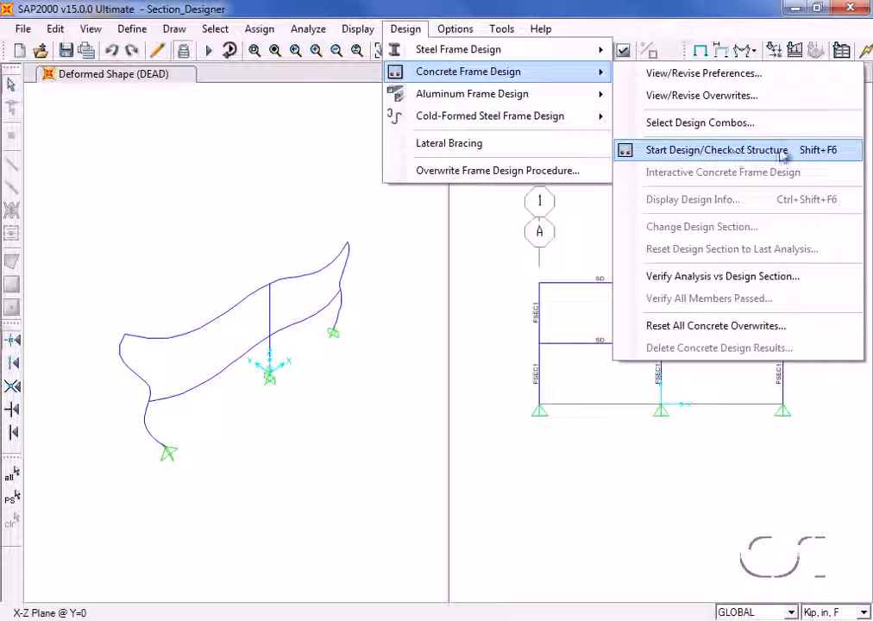
{"action": "left_click", "coordinate": [726, 152]}
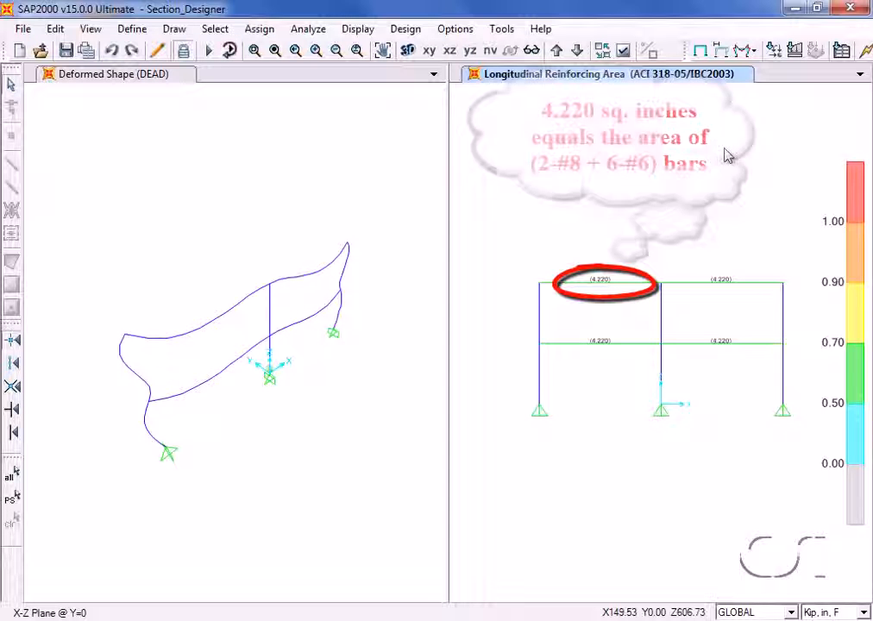
Open the concrete check information of the roof beam between grids A and B and review its design summary at station 288.
{"action": "right_click", "coordinate": [627, 291]}
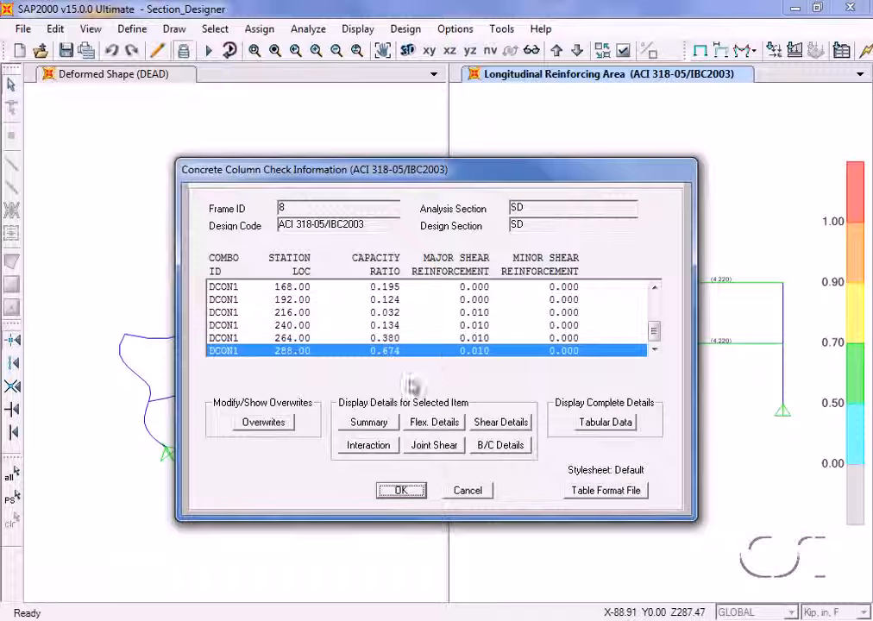
{"action": "left_click", "coordinate": [370, 425]}
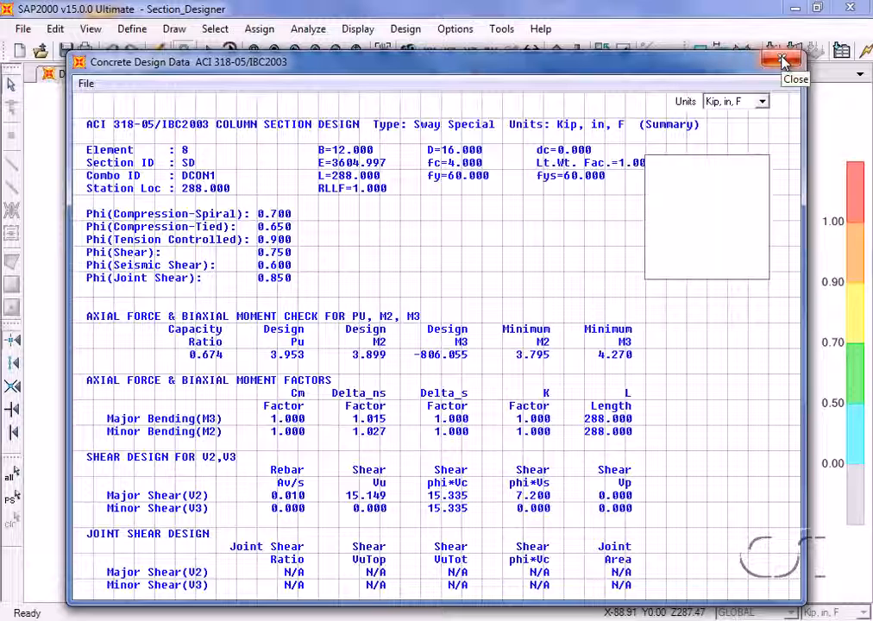
{"action": "left_click", "coordinate": [781, 60]}
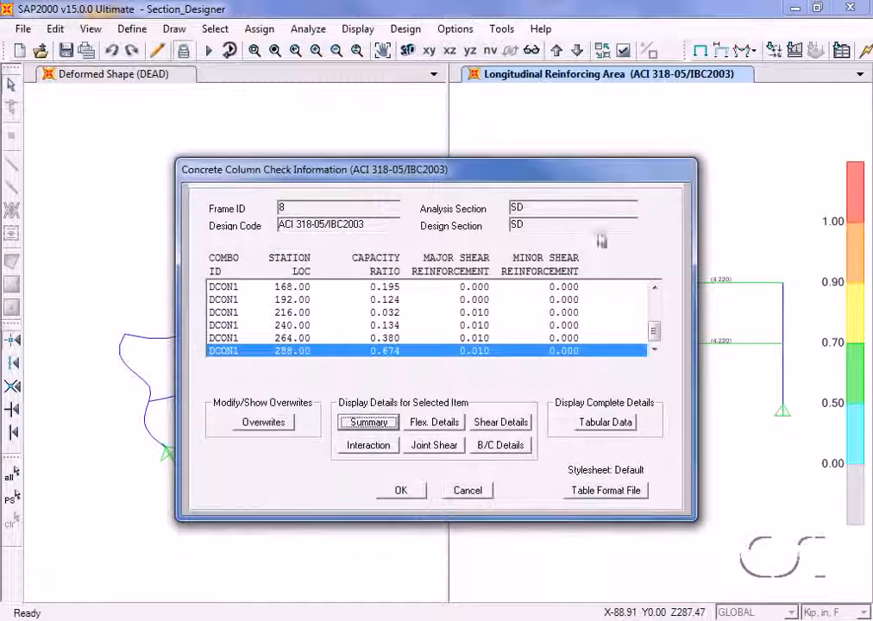
Review the beam's tabular design data through to the error and warning message columns, and close the check information.
{"action": "left_click", "coordinate": [604, 422]}
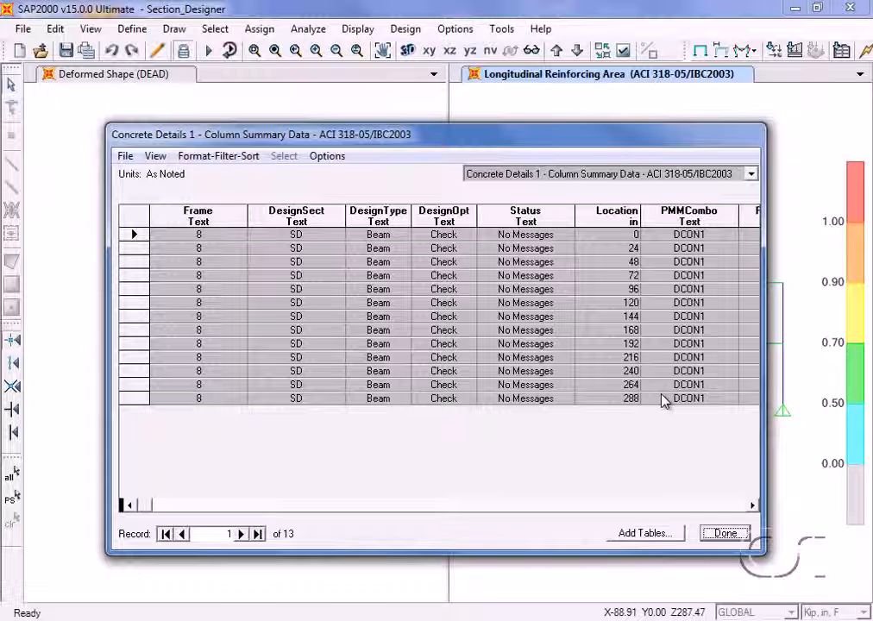
{"action": "left_click", "coordinate": [754, 507]}
{"action": "left_click", "coordinate": [754, 506]}
{"action": "left_click", "coordinate": [754, 506]}
{"action": "left_click", "coordinate": [753, 506]}
{"action": "left_click", "coordinate": [754, 506]}
{"action": "left_click", "coordinate": [754, 506]}
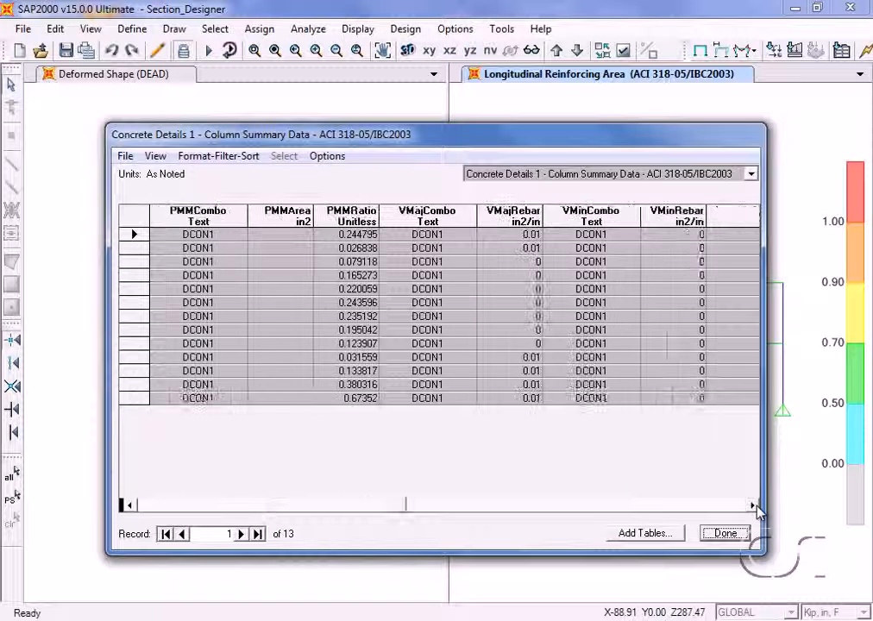
{"action": "left_click", "coordinate": [754, 506]}
{"action": "left_click", "coordinate": [754, 506]}
{"action": "left_click", "coordinate": [754, 507]}
{"action": "left_click", "coordinate": [754, 506]}
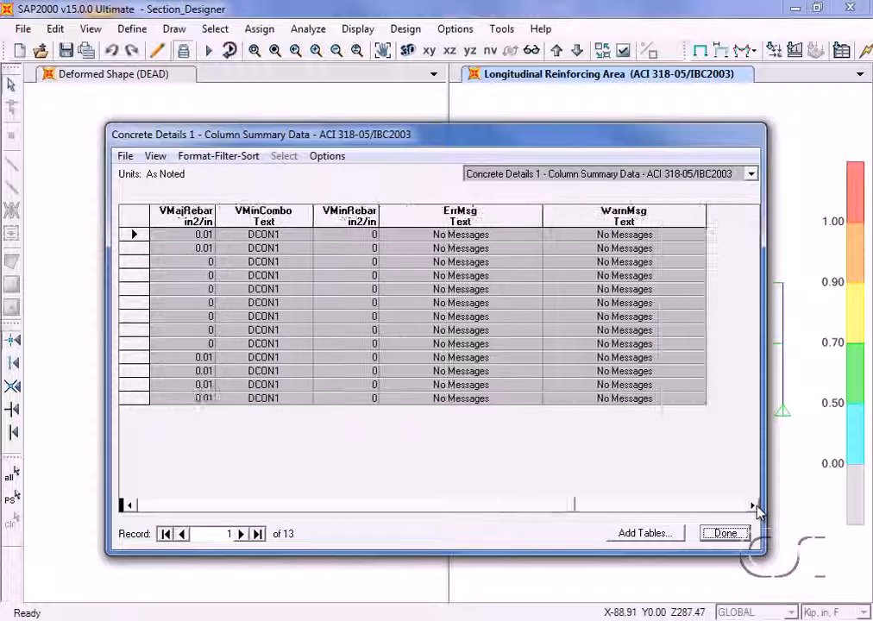
{"action": "left_click", "coordinate": [725, 532]}
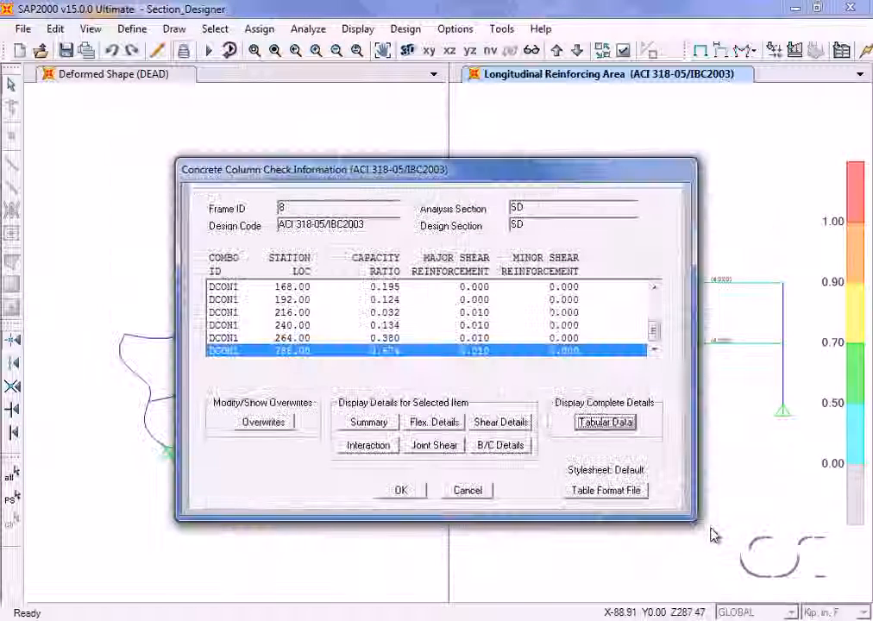
{"action": "left_click", "coordinate": [401, 490]}
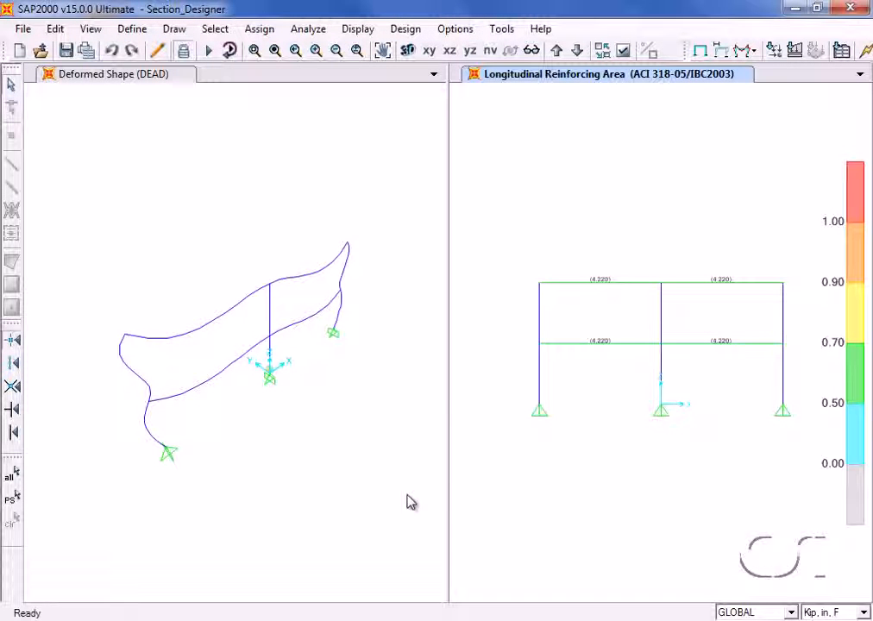